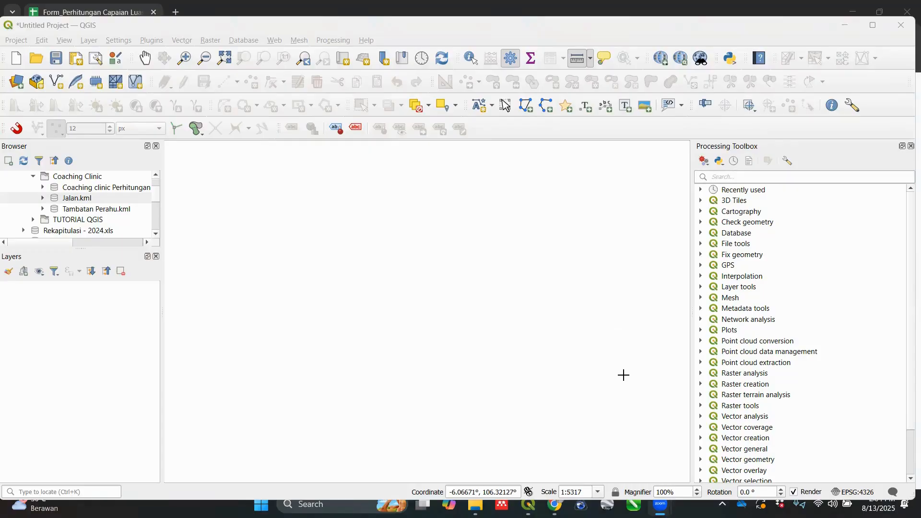
Step: Add the My Places point layer from Jalan.kml in the Coaching Clinic folder to the map
click(199, 26)
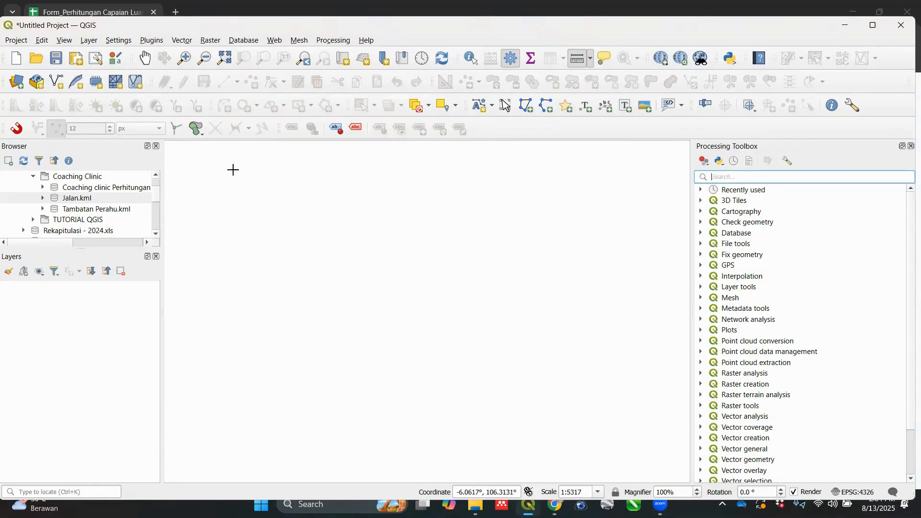
click(125, 199)
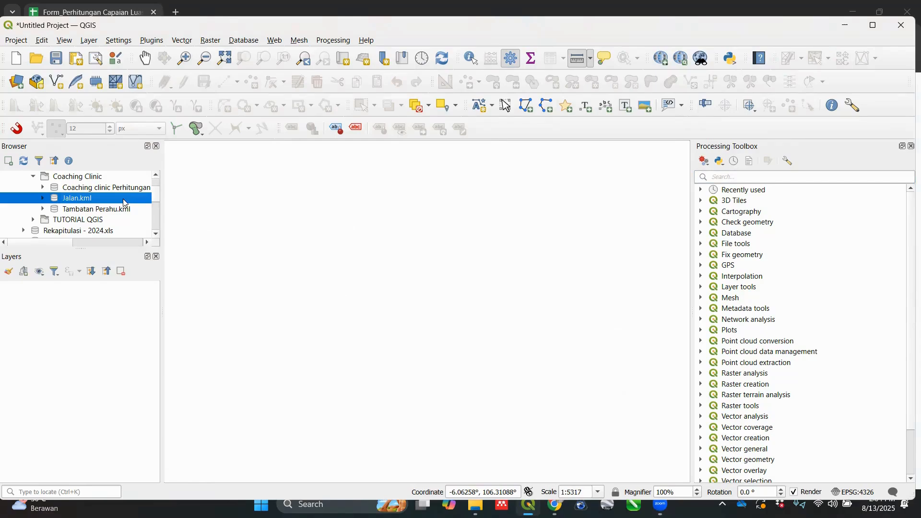
drag(124, 201, 318, 298)
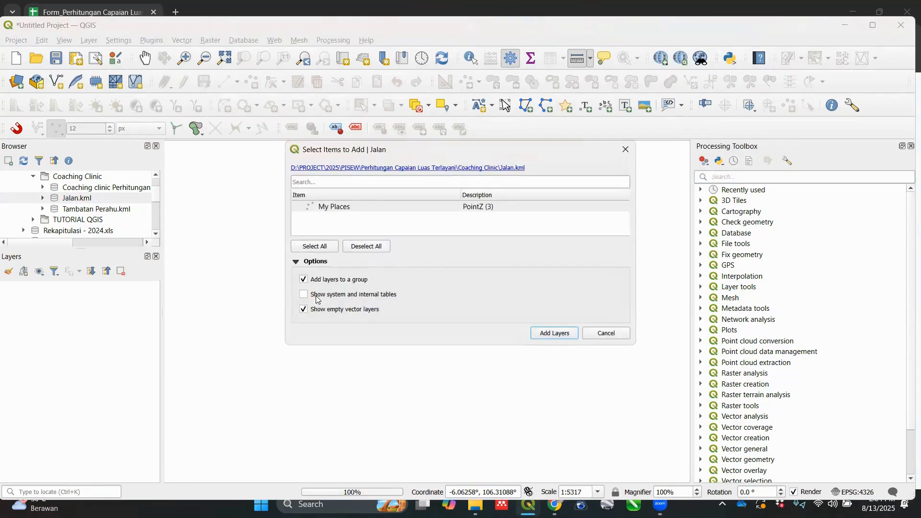
click(556, 335)
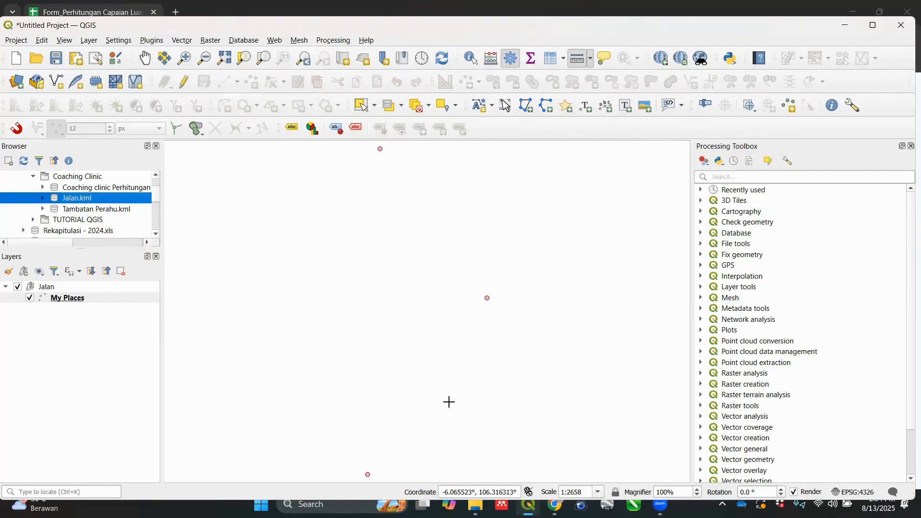
Step: Restyle the My Places layer's default marker with red colour #d7191c and a size of 7 millimetres
click(126, 301)
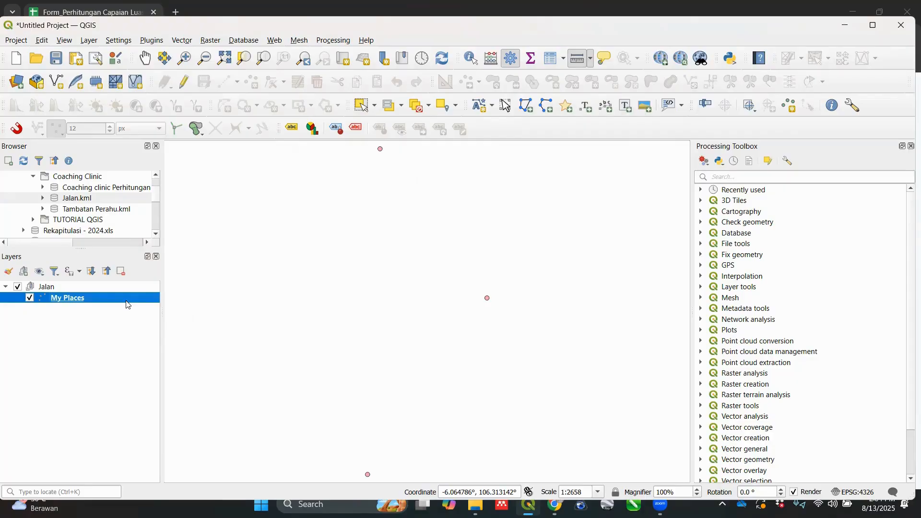
right_click(127, 304)
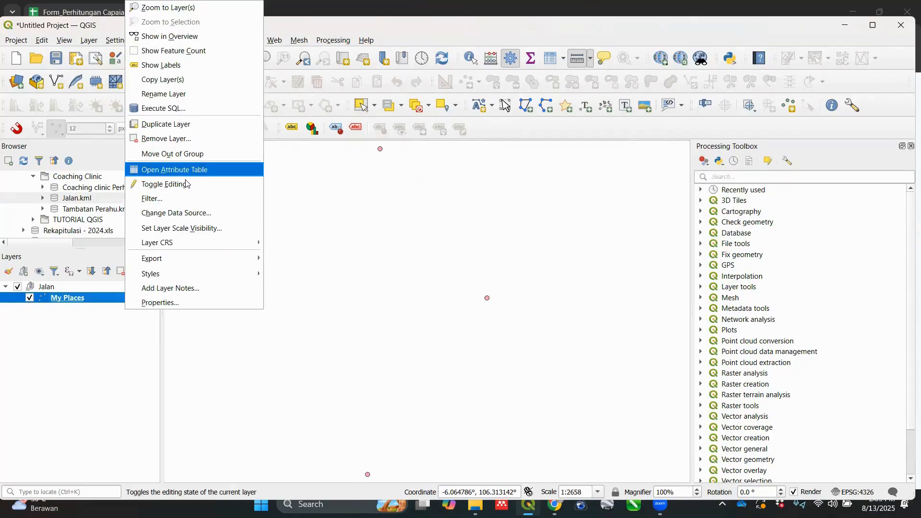
click(195, 300)
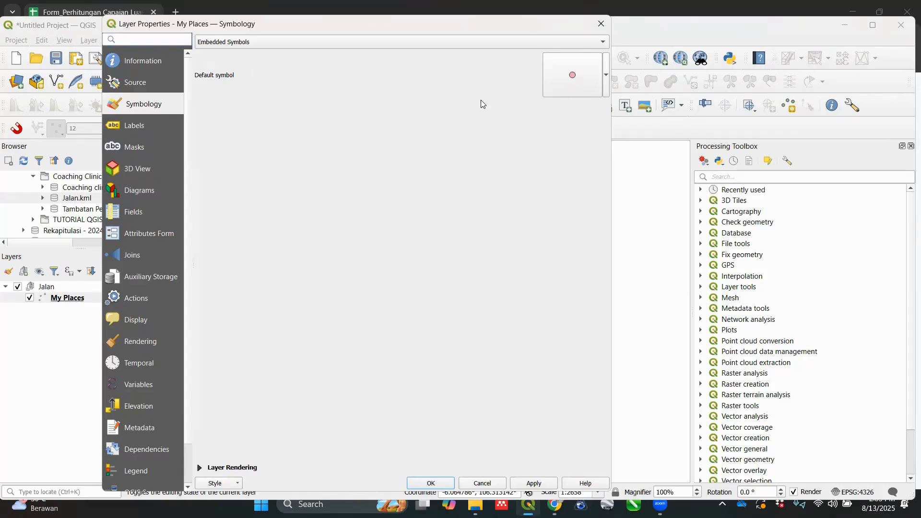
click(571, 85)
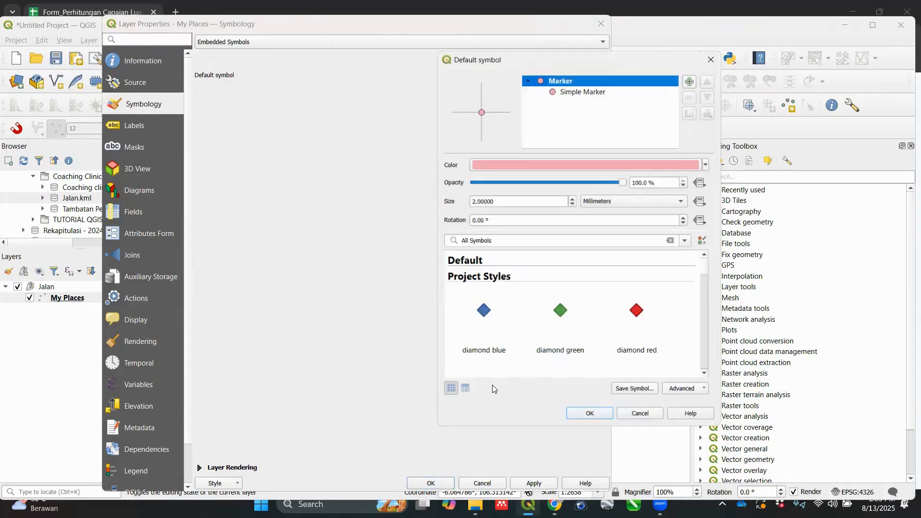
click(707, 165)
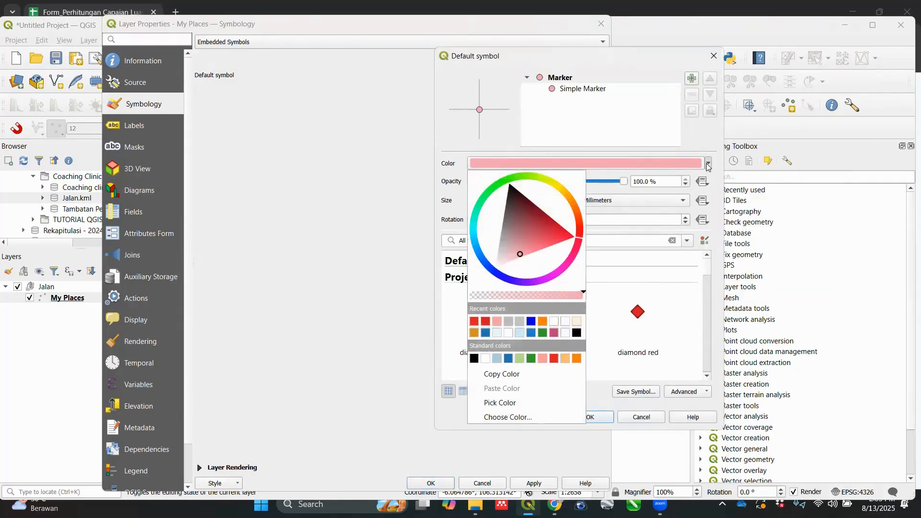
click(486, 321)
drag(493, 201, 448, 202)
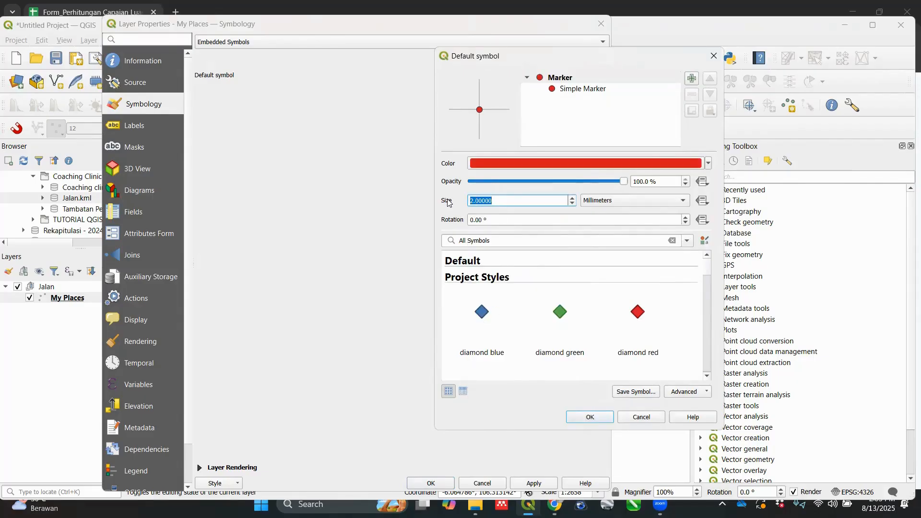
text(7)
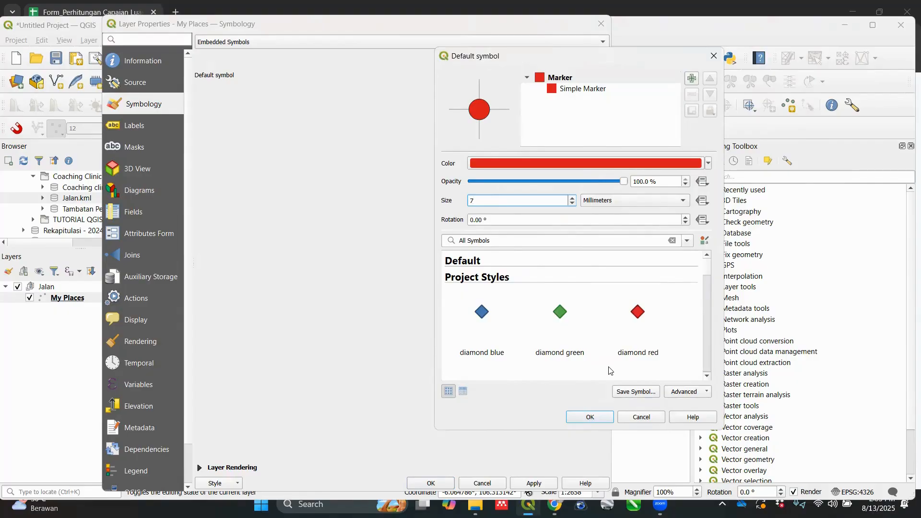
click(578, 420)
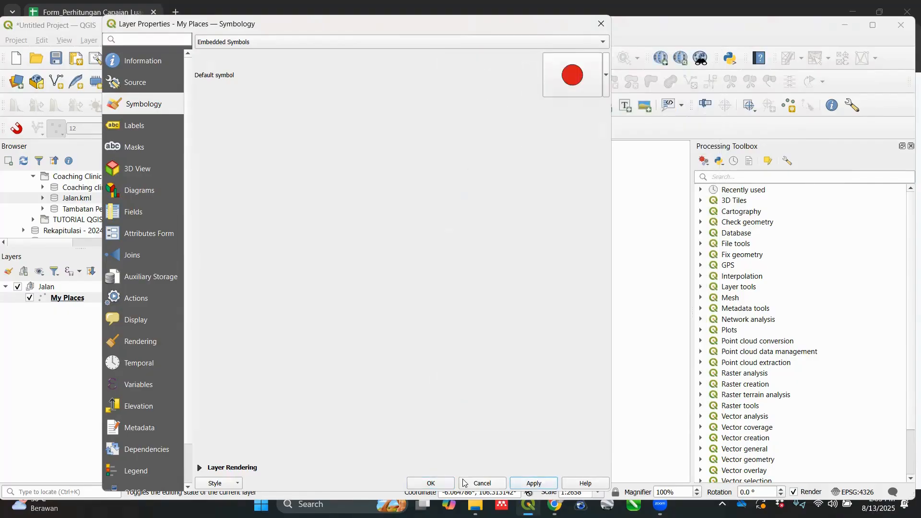
click(431, 483)
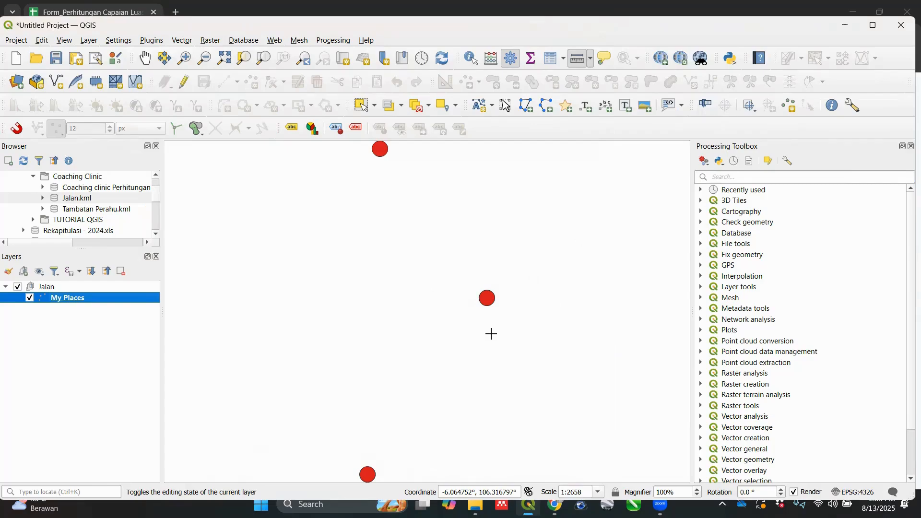
Step: Add the Google Satellite basemap from QuickMapServices to the project
click(273, 40)
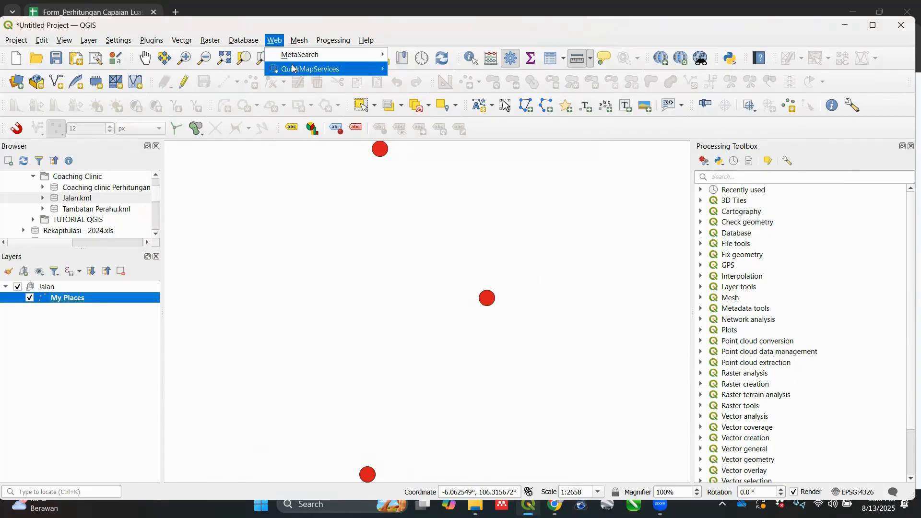
mouse_move(293, 69)
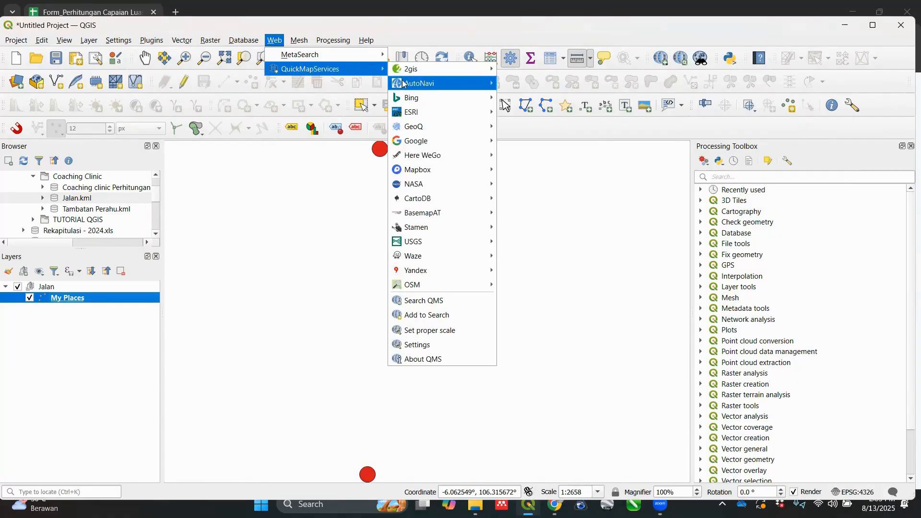
mouse_move(406, 85)
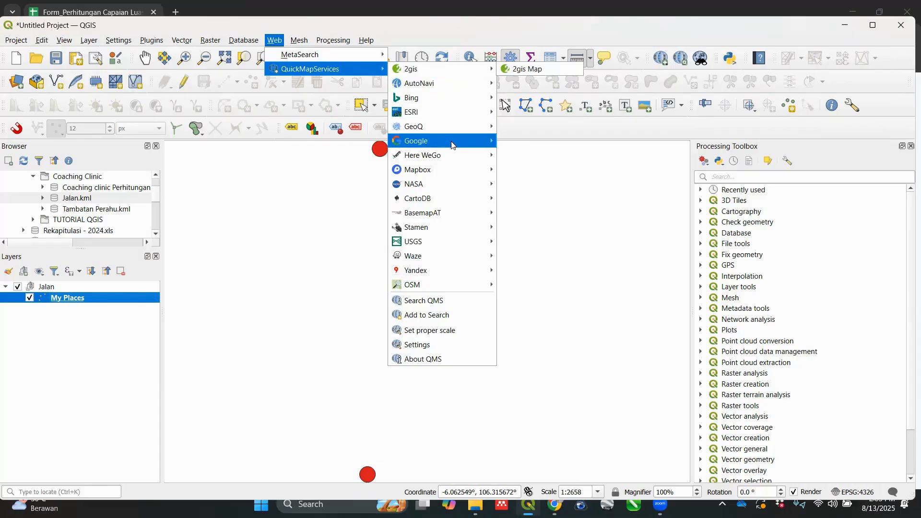
mouse_move(452, 145)
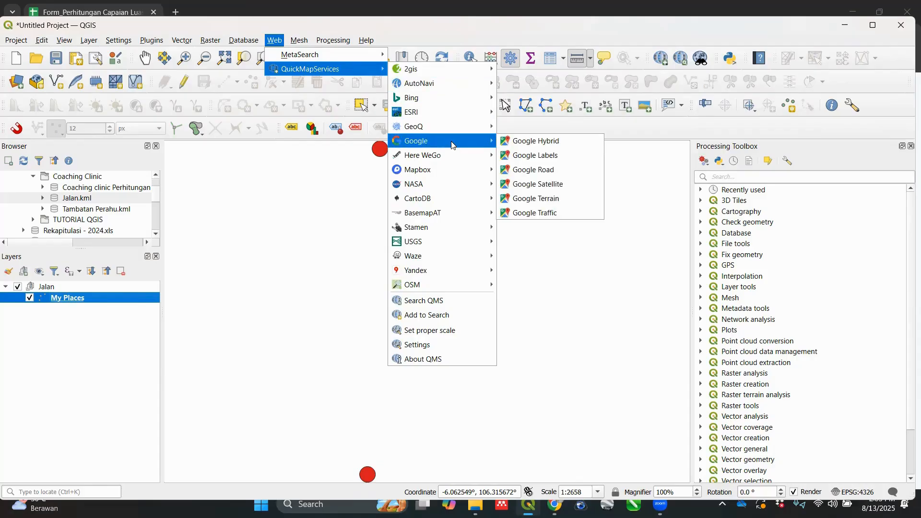
click(526, 187)
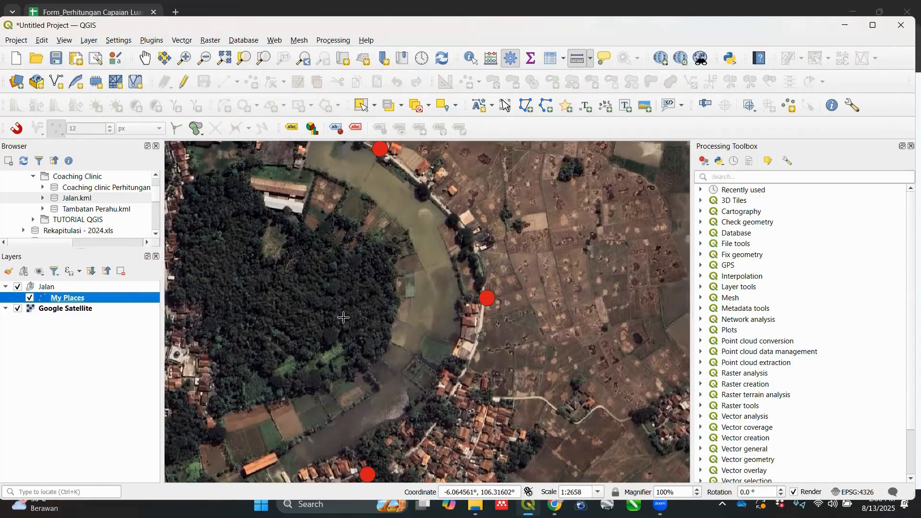
Step: Start a new shapefile layer and set its file name to Jalan Desa C in the TUTORIAL QGIS folder
click(56, 85)
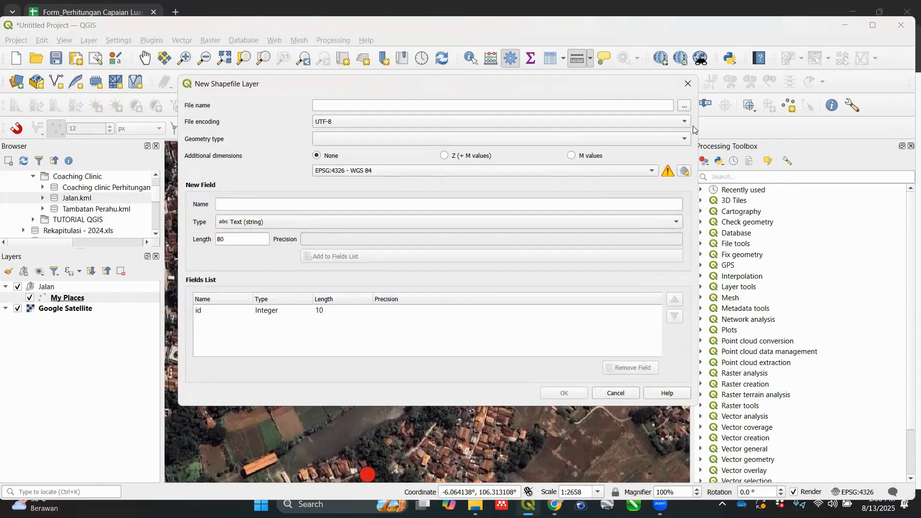
click(685, 107)
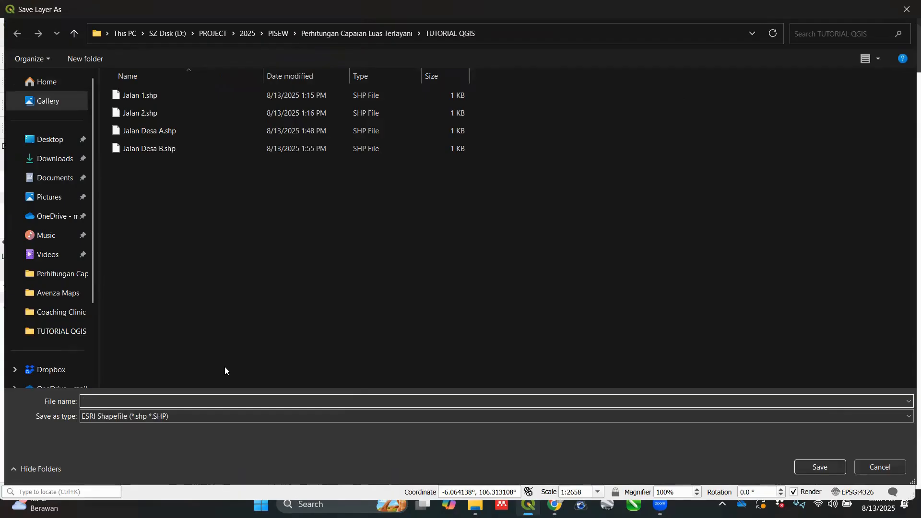
text(j)
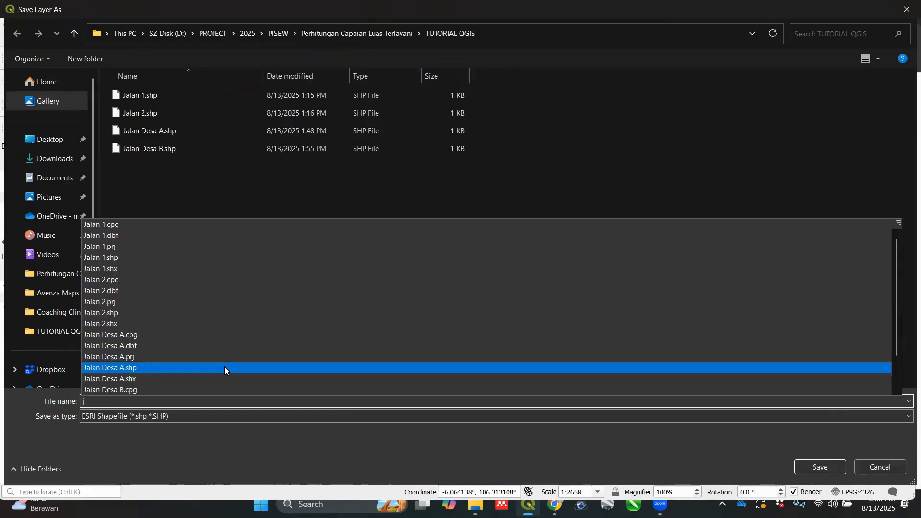
key(BackSpace)
text(jAL)
key(BackSpace)
key(BackSpace)
key(BackSpace)
text(Ja)
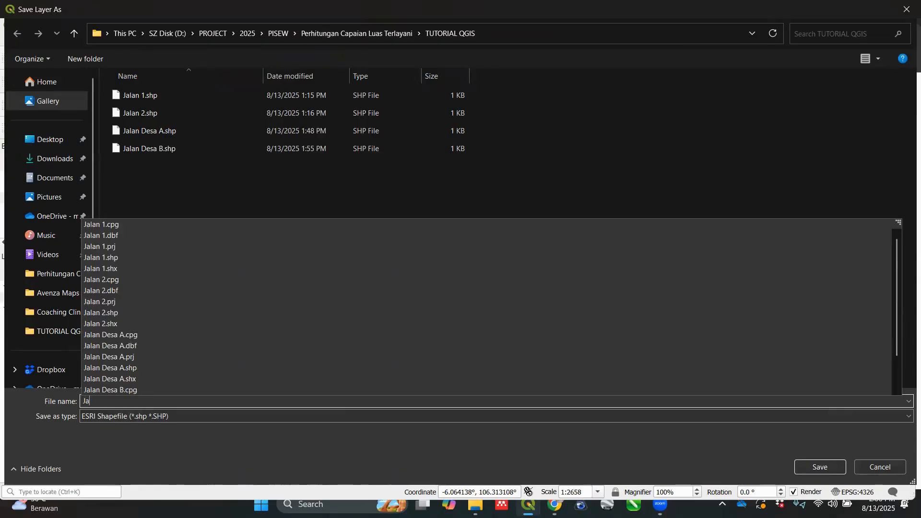
text(lan D)
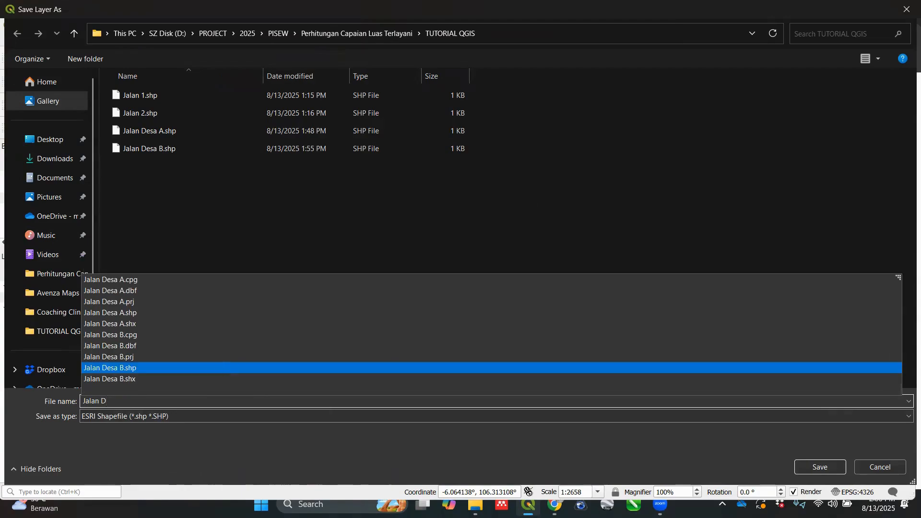
text(esa C)
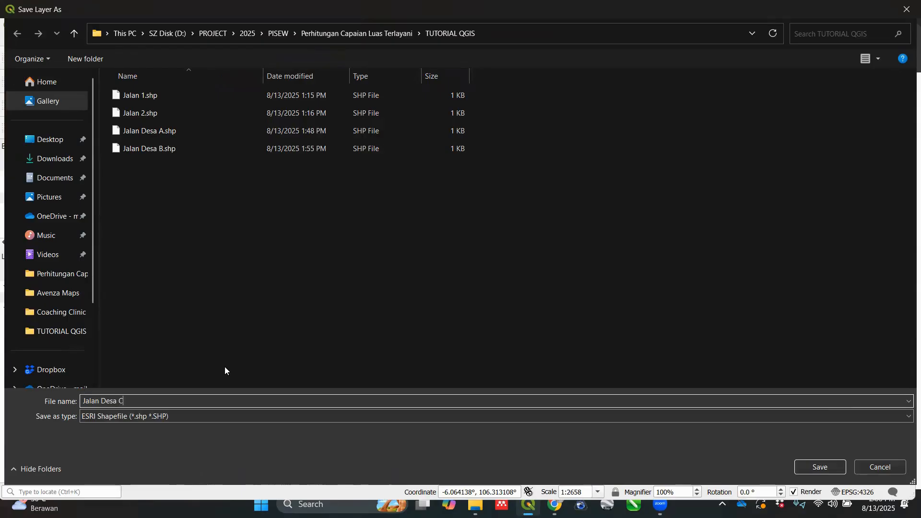
key(Return)
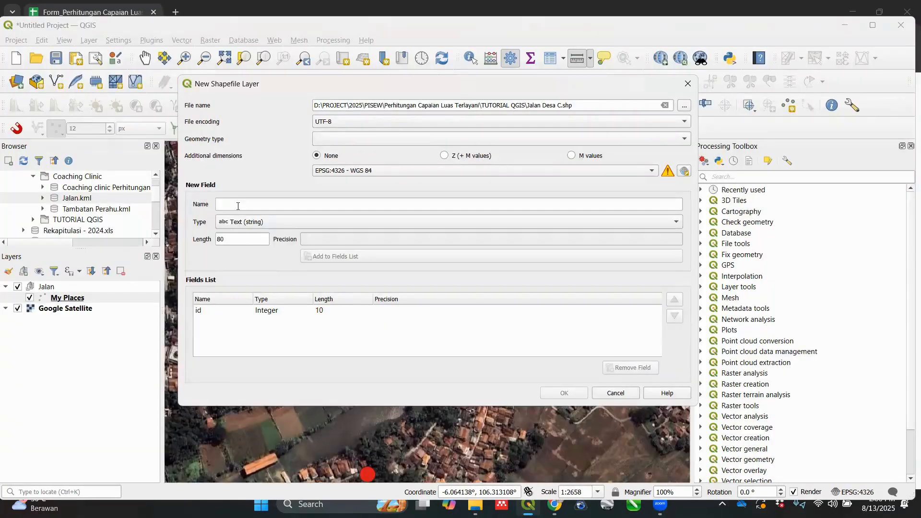
Step: Create the new shapefile layer with LineString geometry and the ESRI:54034 World_Cylindrical_Equal_Area coordinate system
click(396, 139)
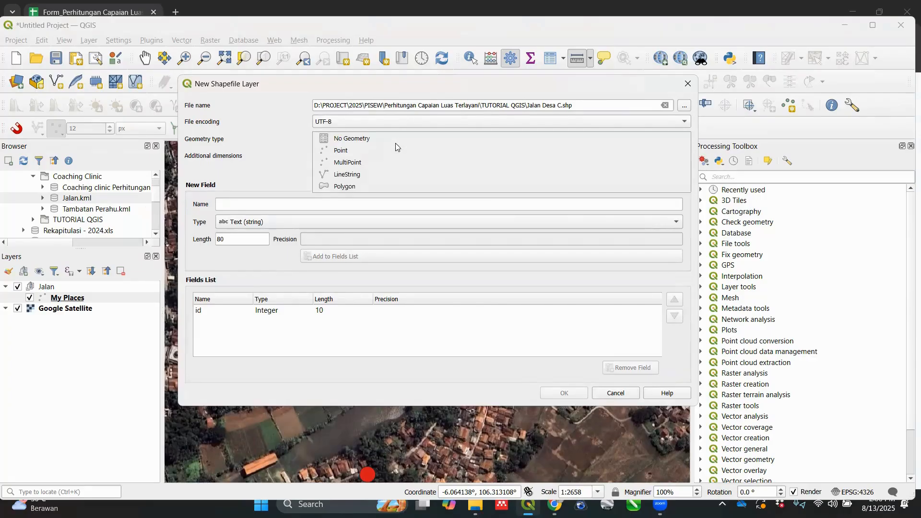
click(391, 174)
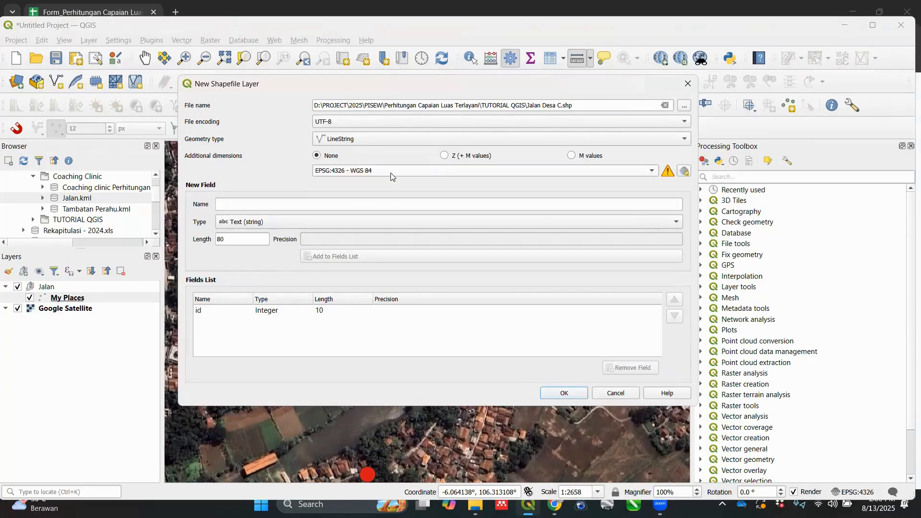
click(685, 173)
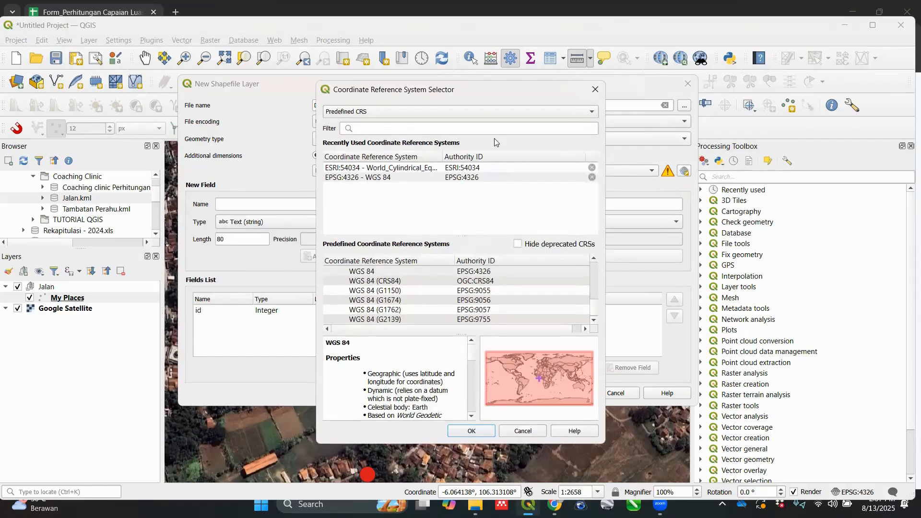
click(423, 126)
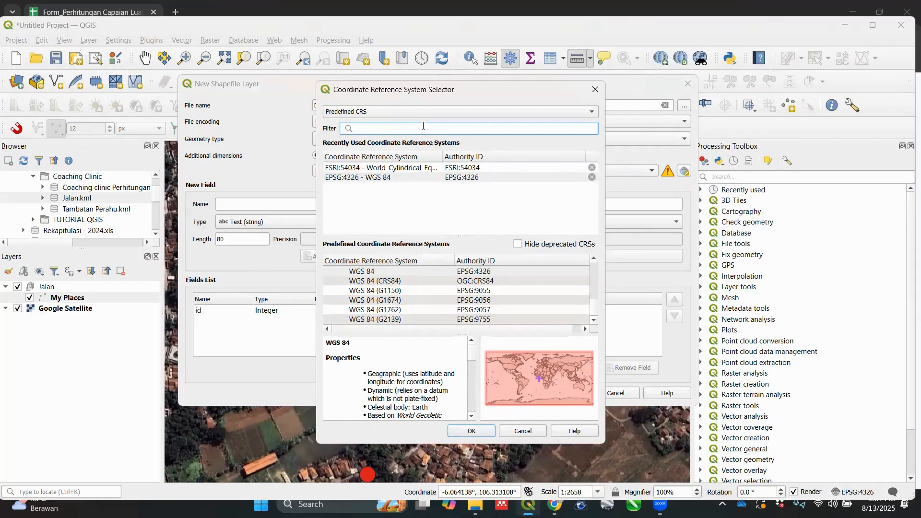
text(54)
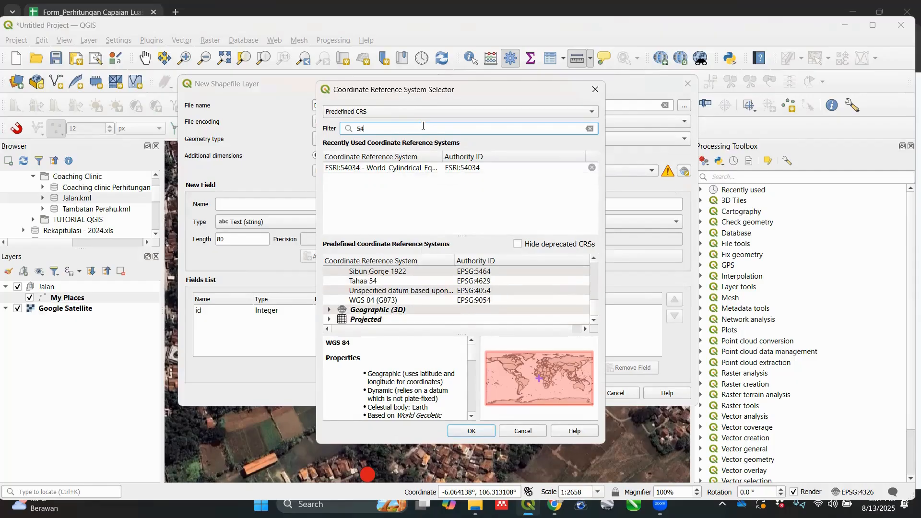
text(3)
key(BackSpace)
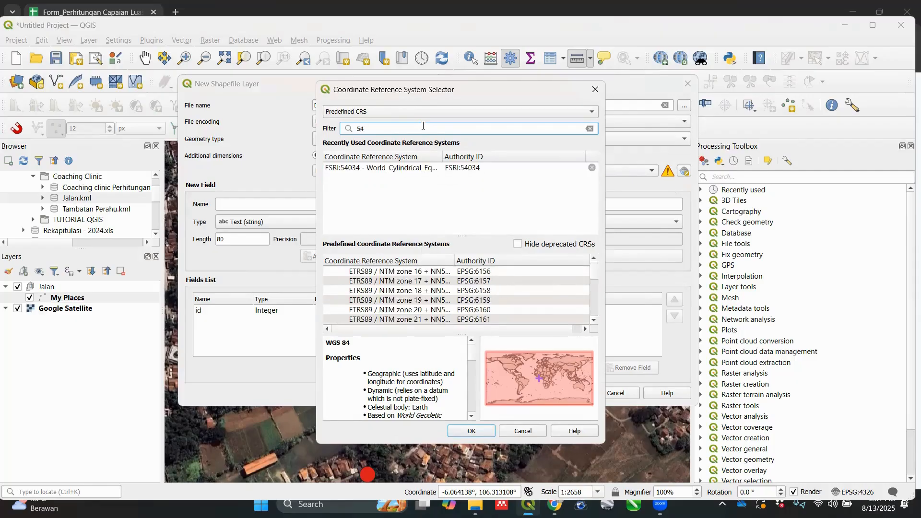
text(034)
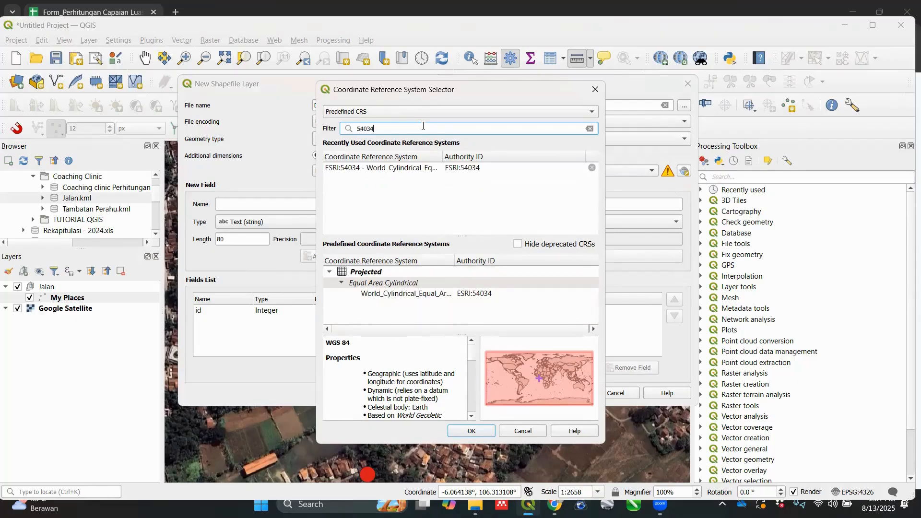
click(426, 294)
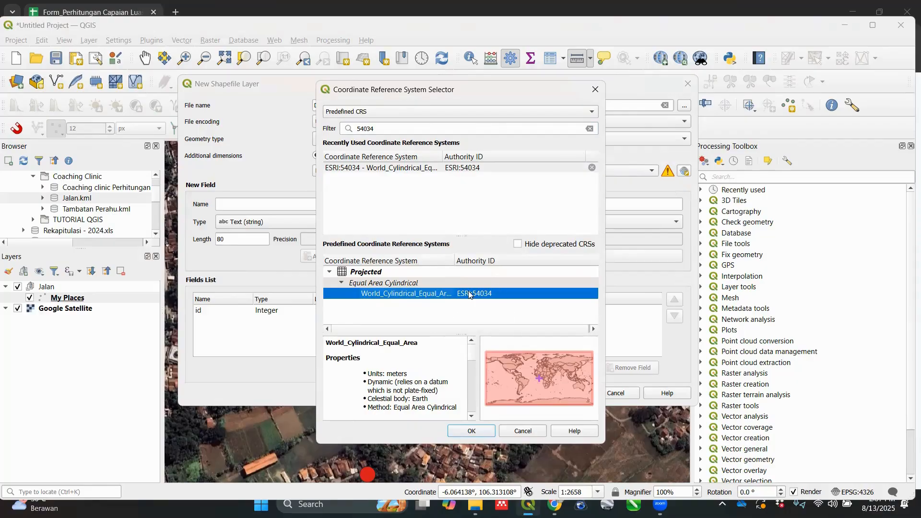
click(472, 431)
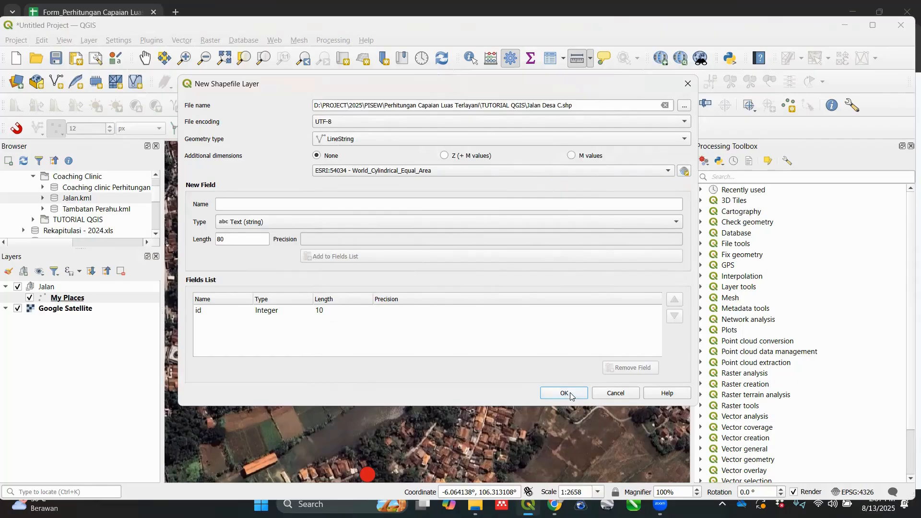
click(567, 394)
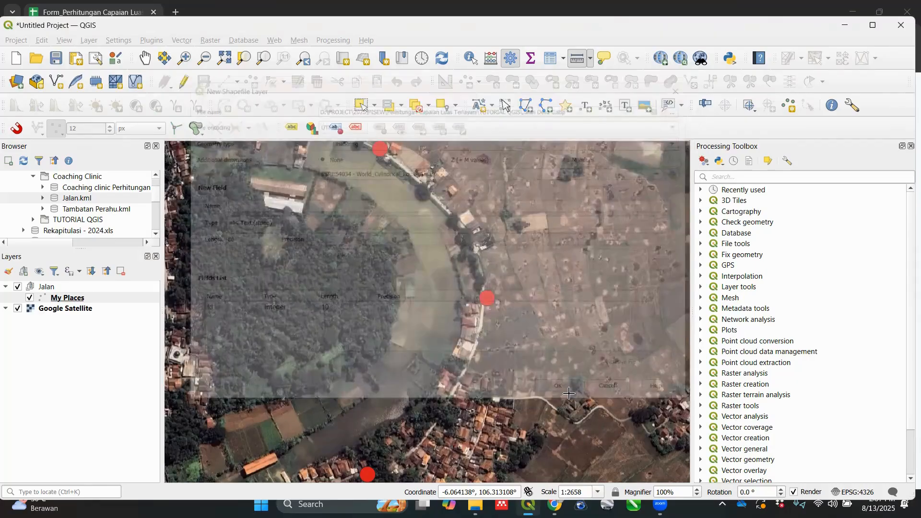
Step: Turn on editing for the Jalan Desa C layer
scroll(440, 374, down, 1)
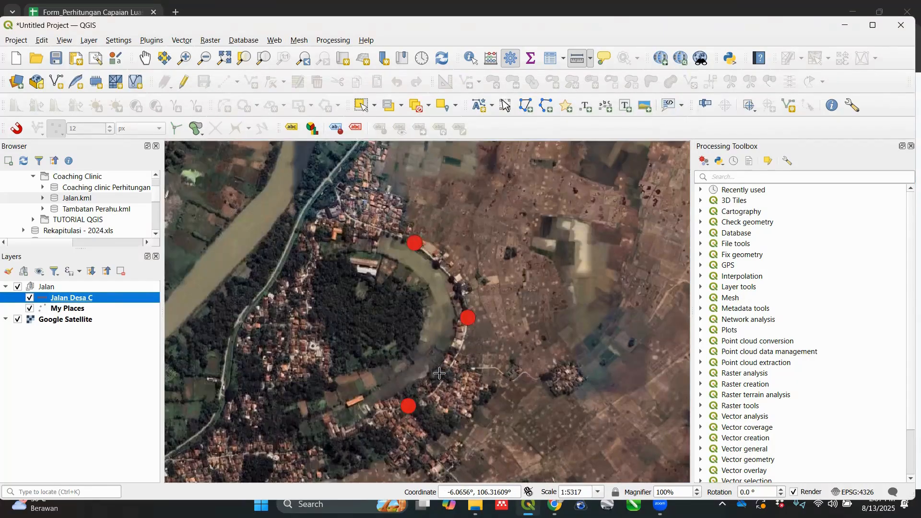
scroll(440, 374, up, 1)
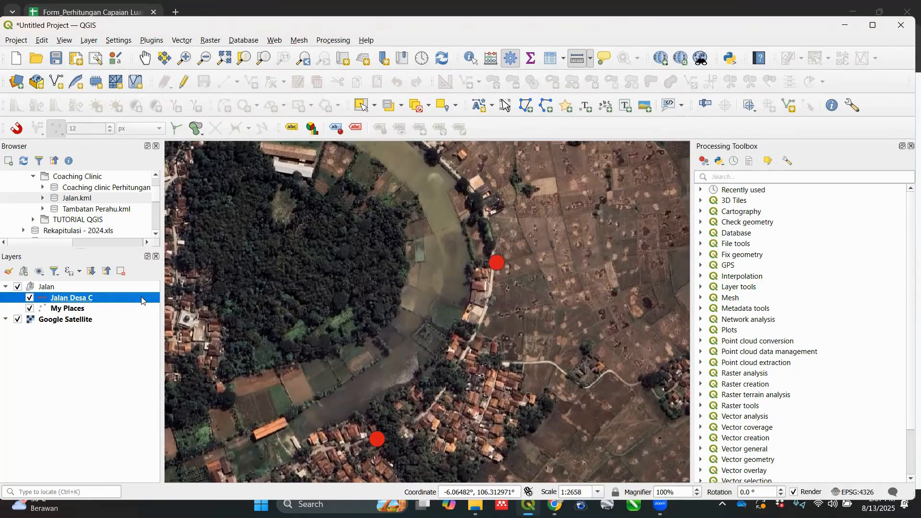
mouse_move(142, 301)
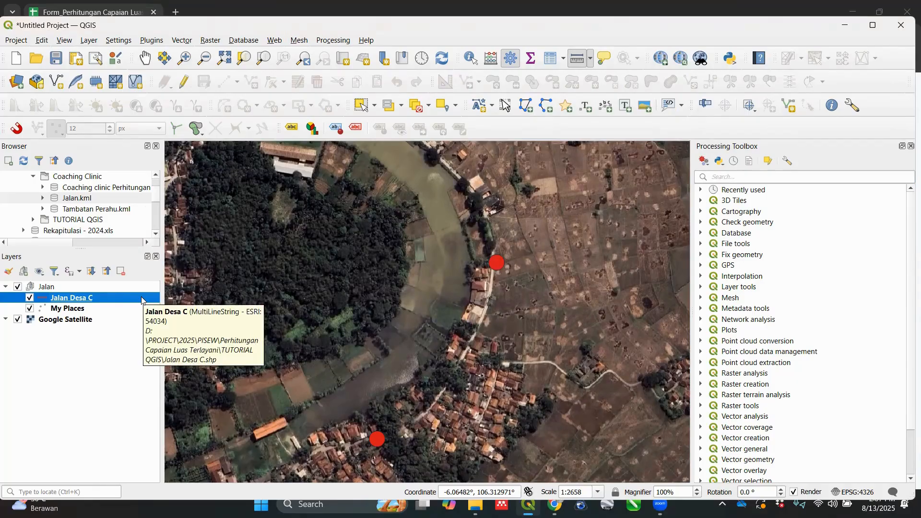
right_click(142, 301)
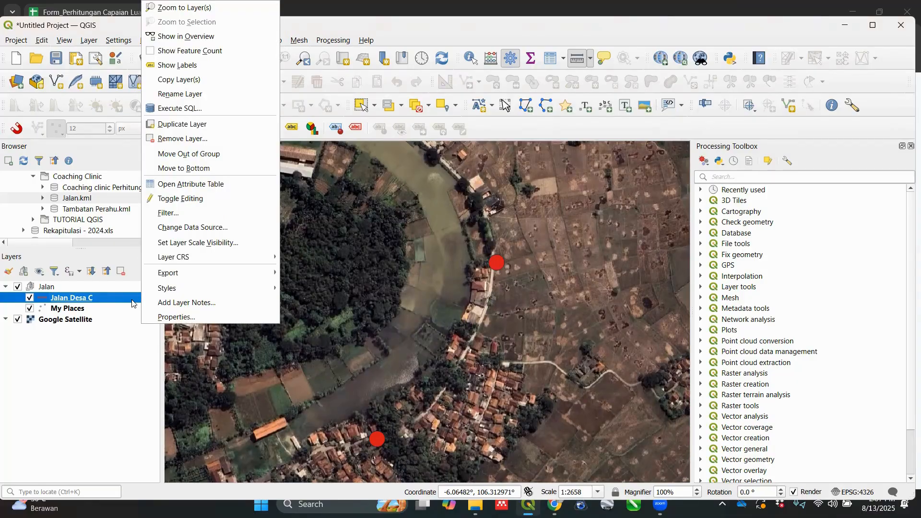
click(190, 200)
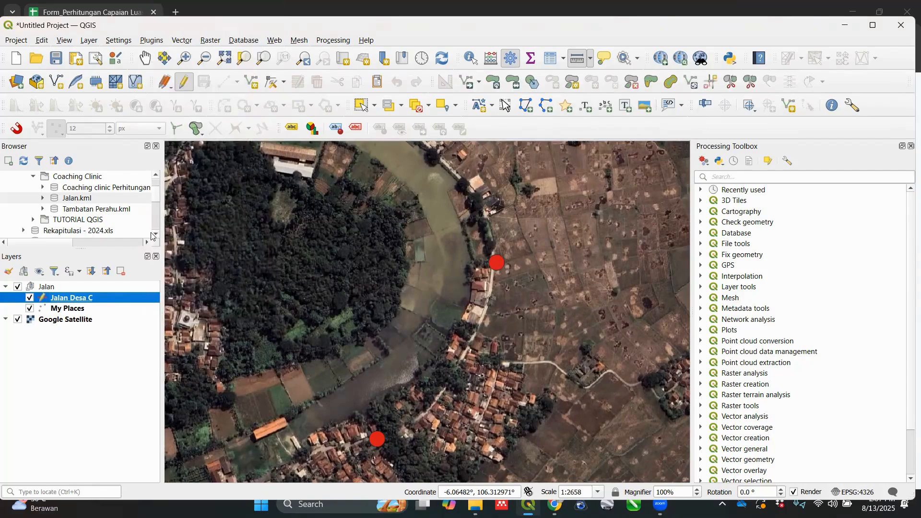
Step: Begin a line feature at the southernmost red road point and trace the village road north to the middle red point
click(256, 89)
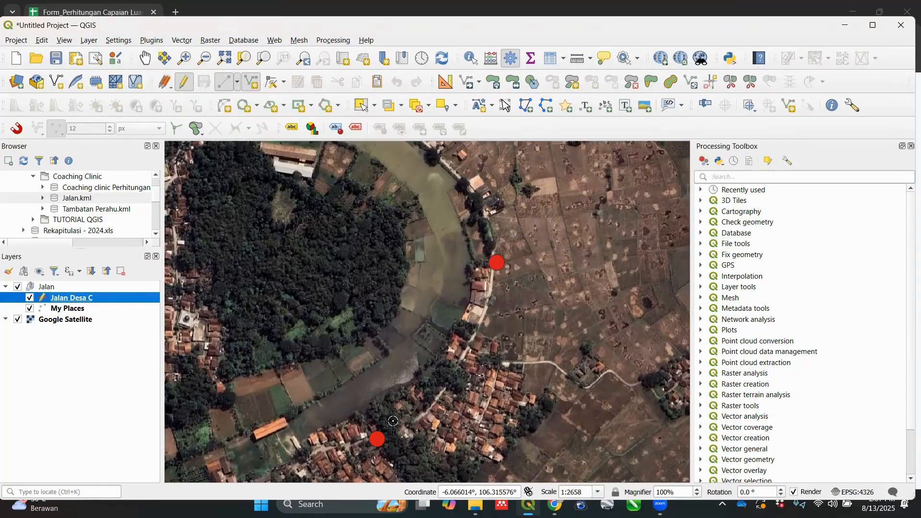
scroll(377, 440, up, 1)
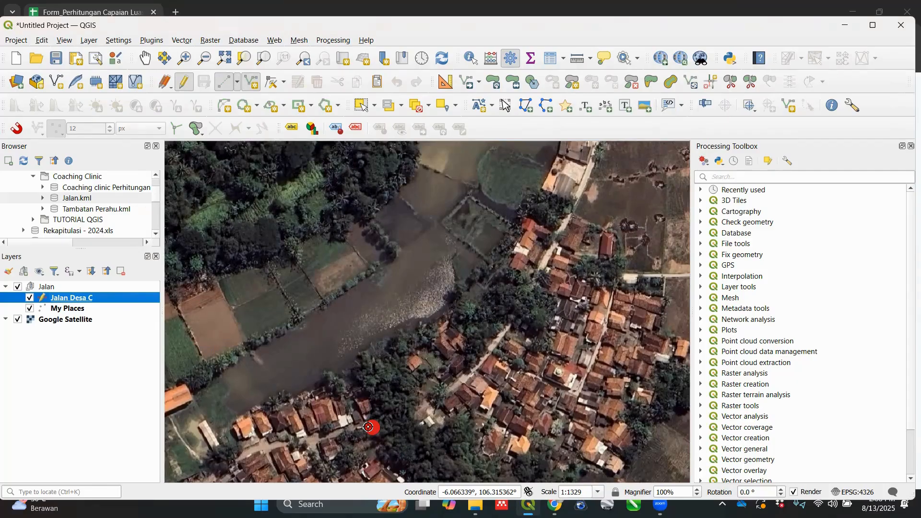
click(369, 427)
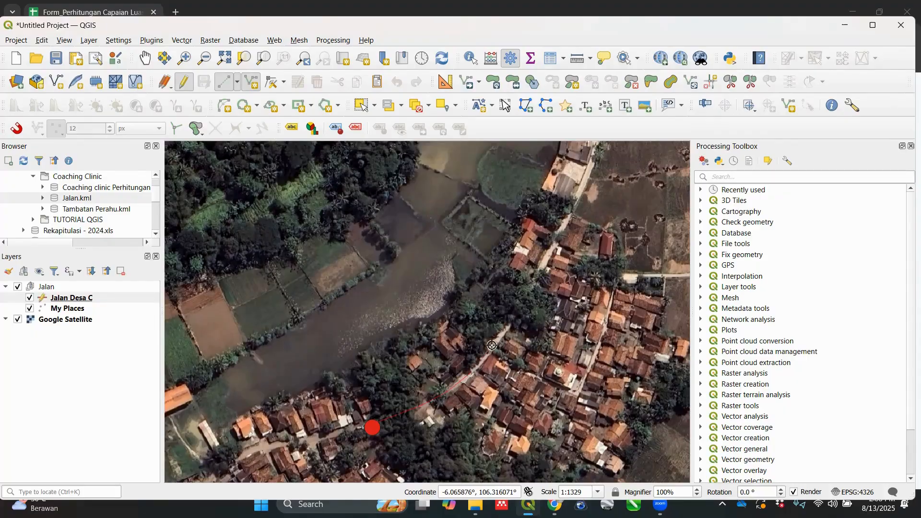
click(511, 319)
scroll(576, 175, down, 1)
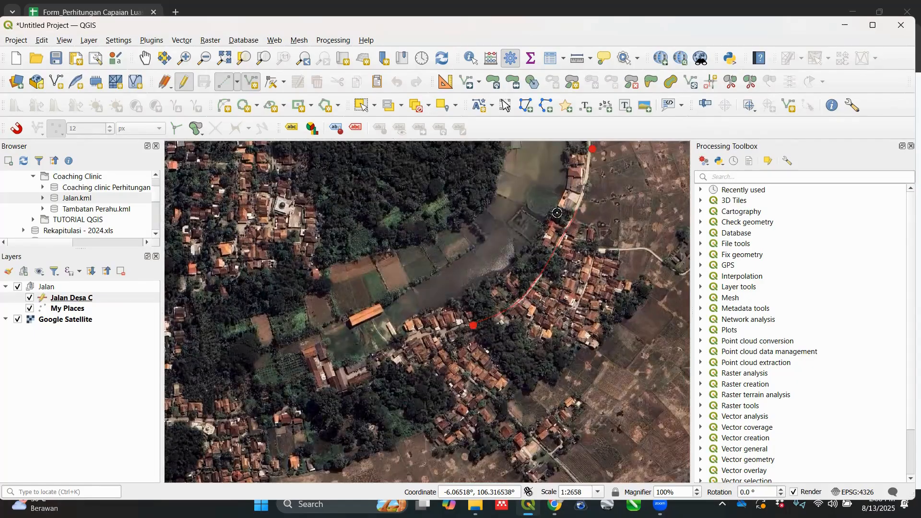
scroll(558, 214, up, 1)
scroll(547, 263, down, 2)
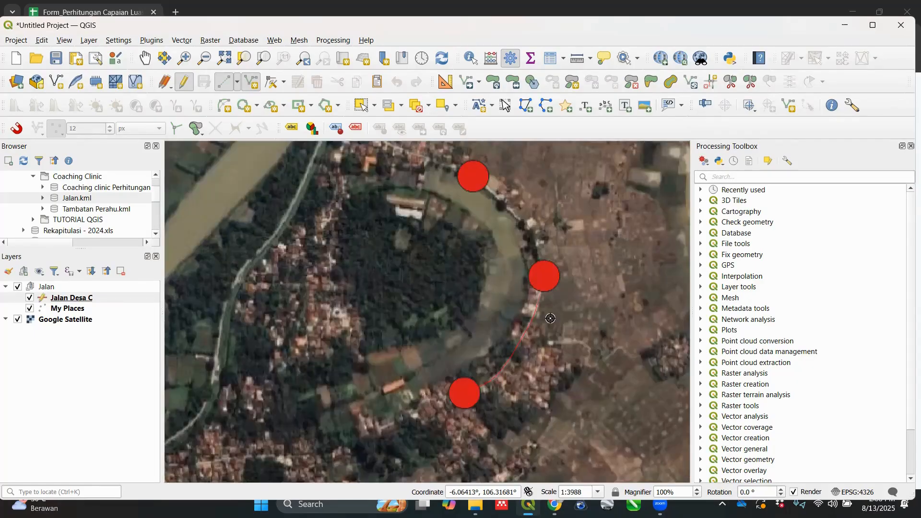
scroll(547, 262, up, 1)
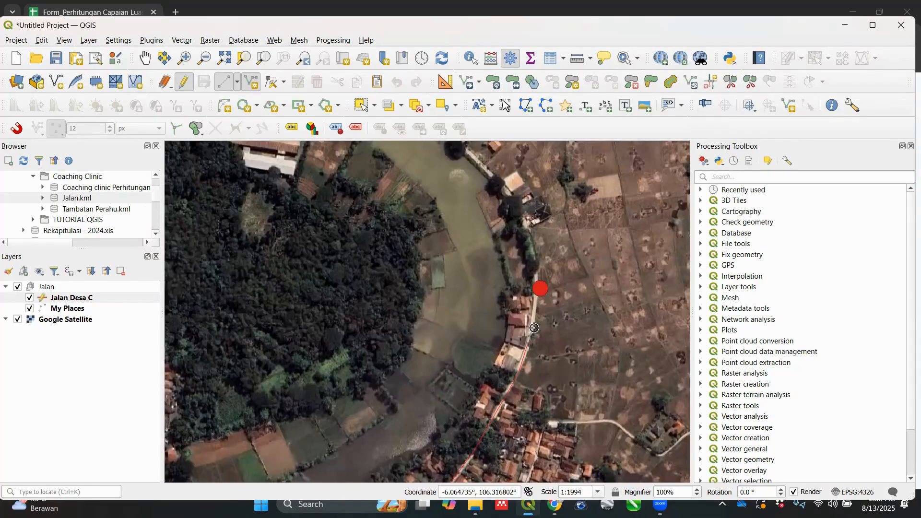
Step: Continue tracing the road around the river bend to the northernmost red point and finish the line with id 1
click(535, 263)
click(524, 218)
drag(556, 312, 605, 406)
click(574, 356)
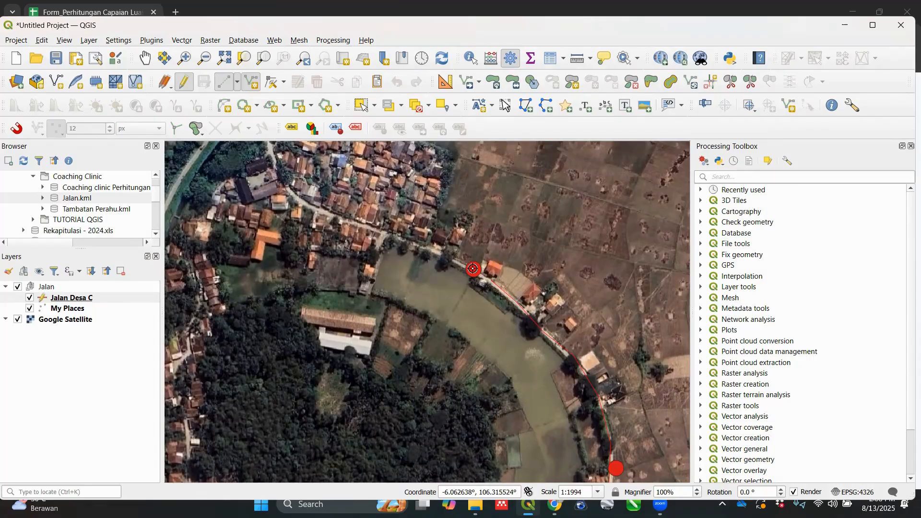
right_click(473, 270)
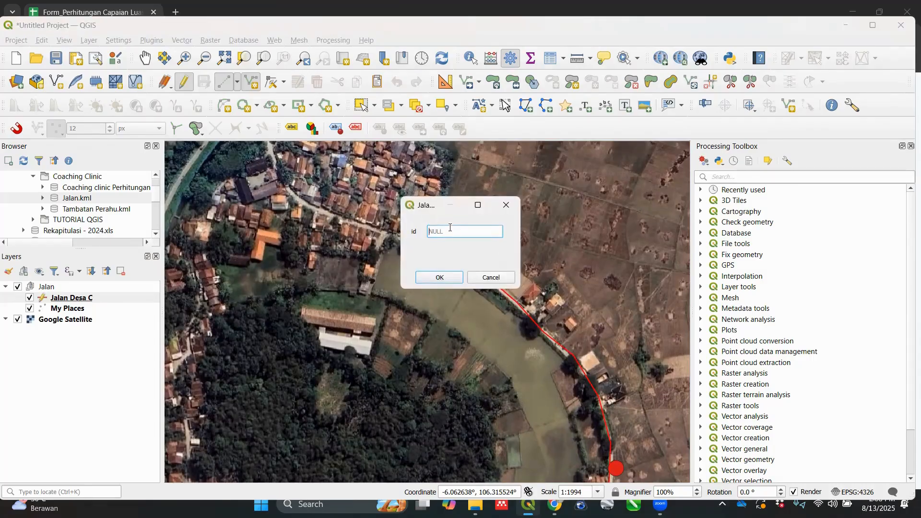
text(1)
click(426, 274)
Step: Stop editing the Jalan Desa C layer, save its changes, and dismiss the Measure window
scroll(426, 271, down, 1)
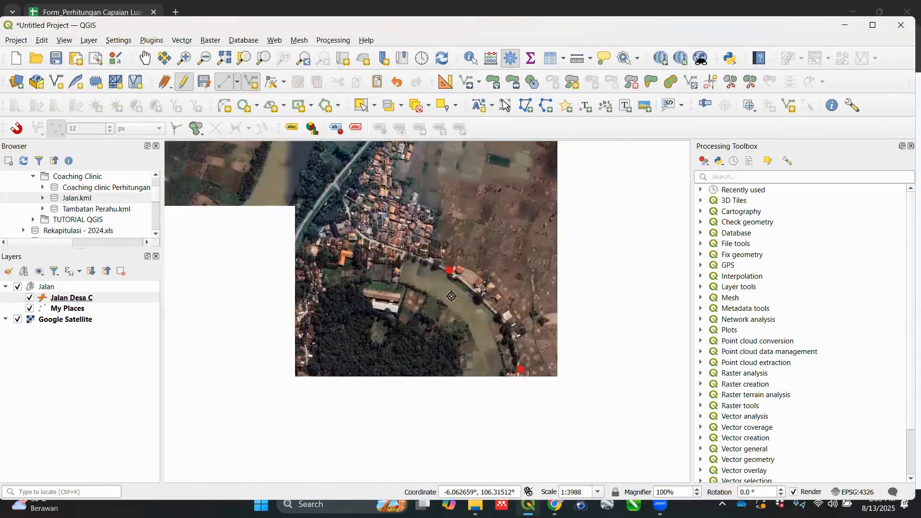
scroll(426, 271, down, 1)
scroll(526, 398, up, 1)
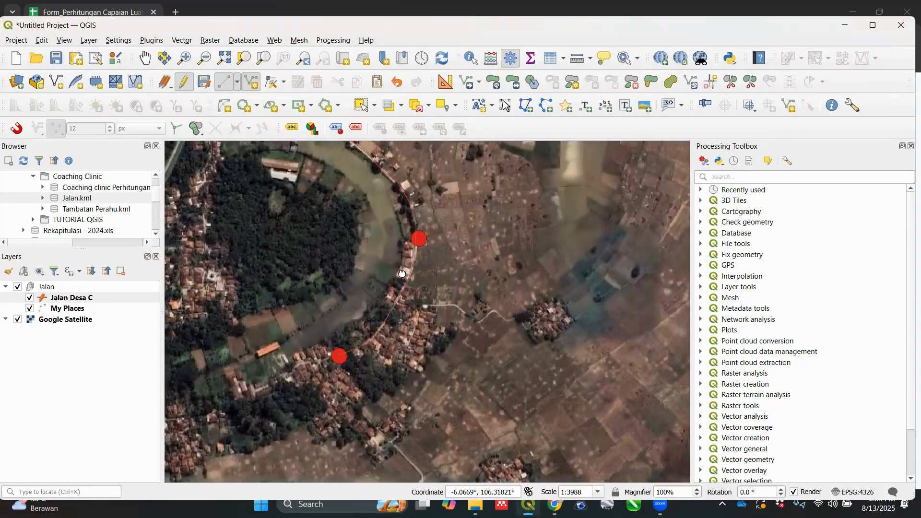
drag(402, 274, 411, 359)
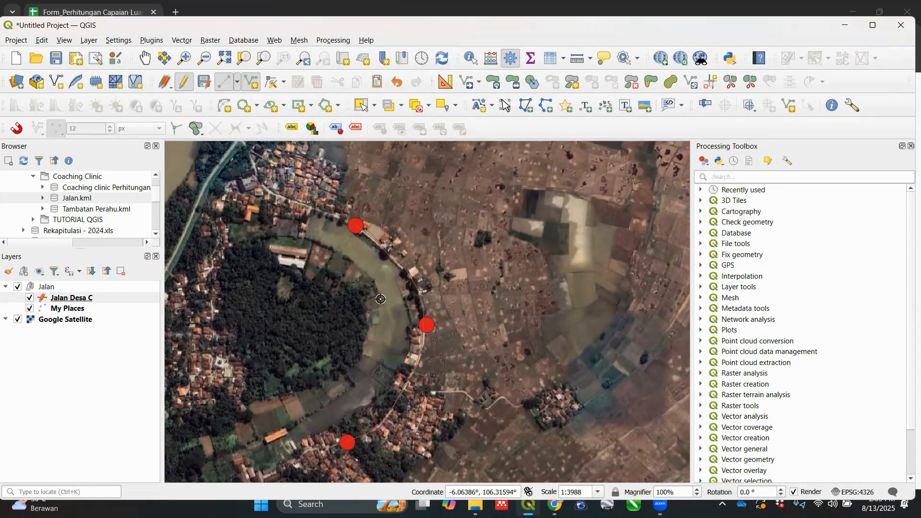
right_click(82, 301)
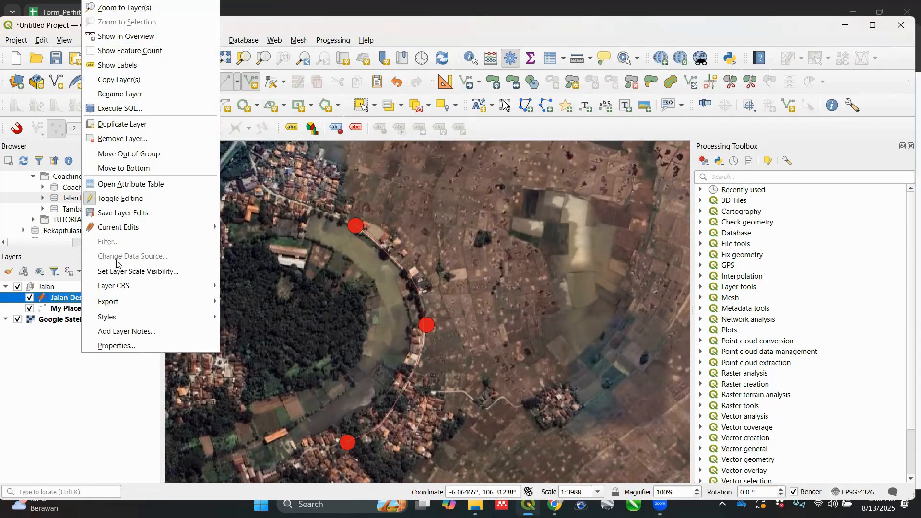
click(144, 200)
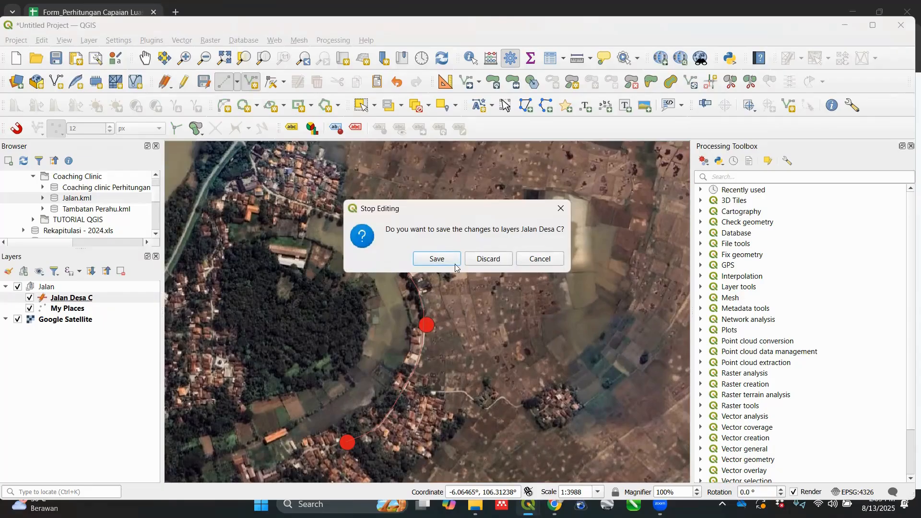
click(437, 259)
key(ctrl+shift+m)
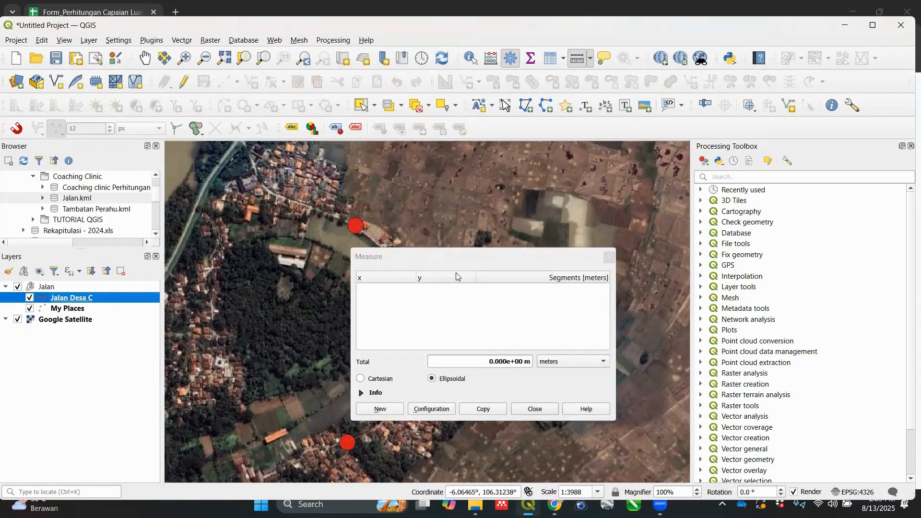
click(609, 258)
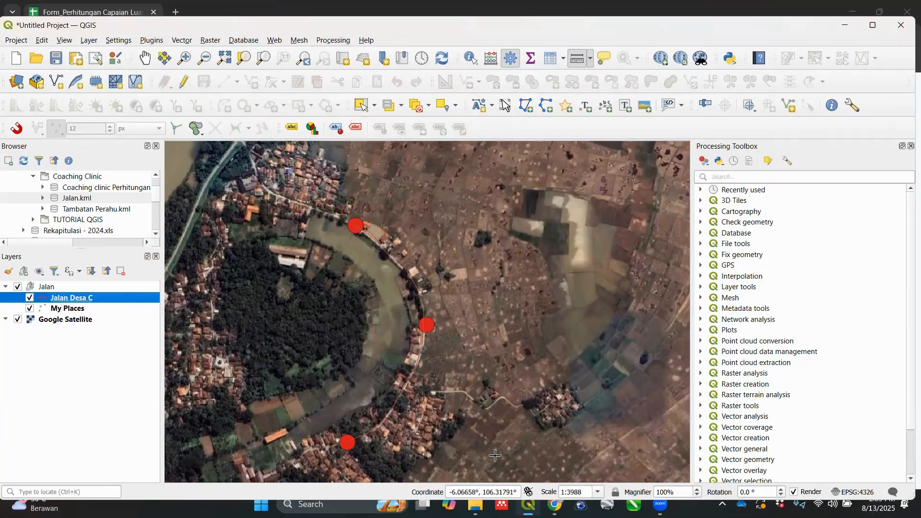
Step: Switch to the Google Sheets calculation form and examine the population and built infrastructure length inputs on Perhitungan Jalan
mouse_move(556, 507)
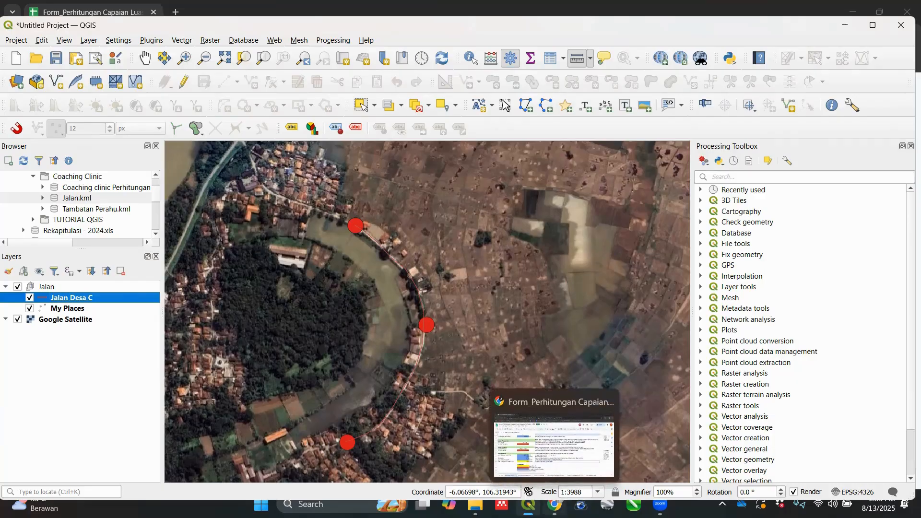
click(558, 484)
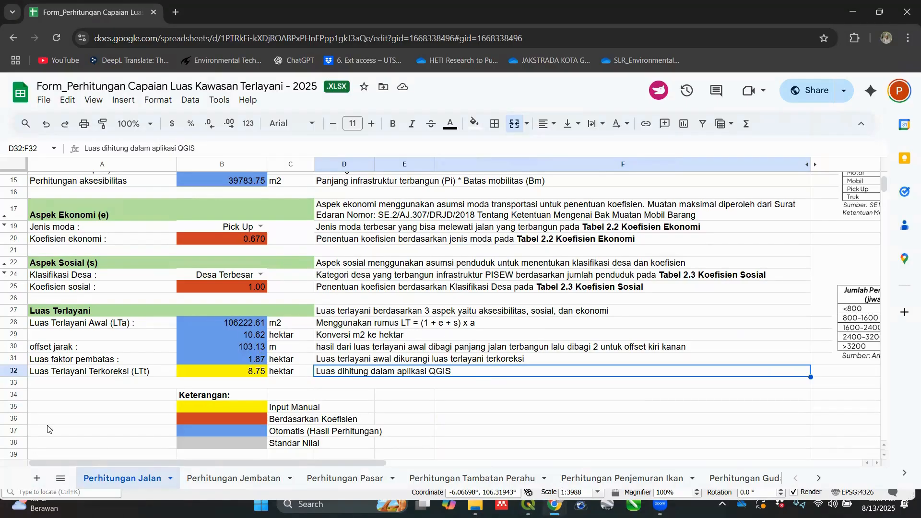
scroll(116, 376, up, 5)
click(406, 206)
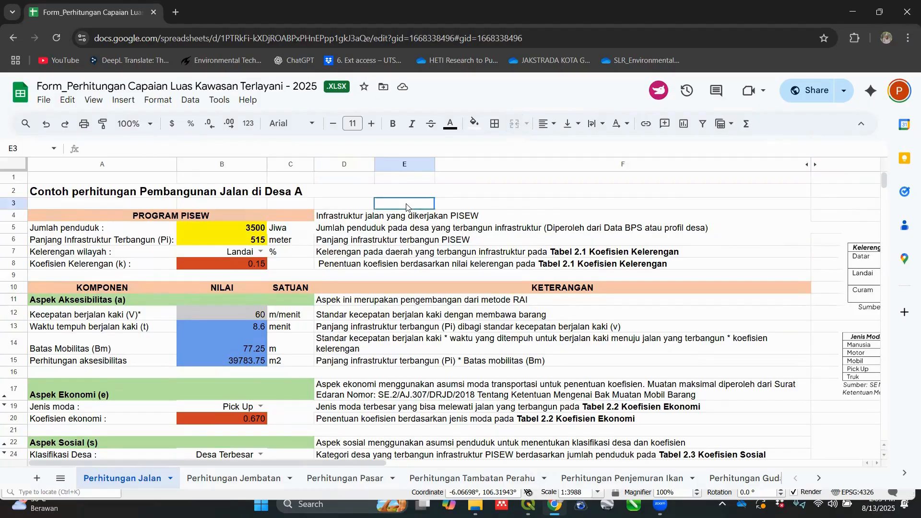
key(Left)
key(Left)
key(Down)
key(Down)
key(Left)
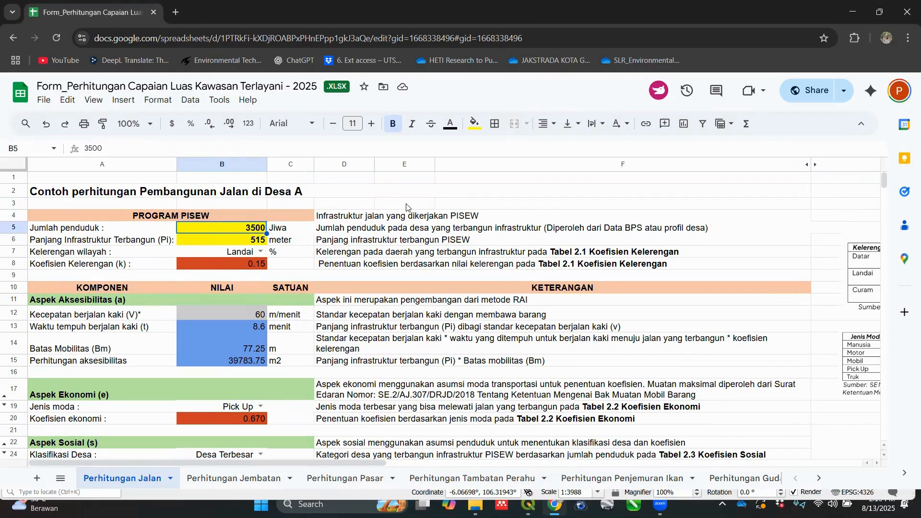
key(Down)
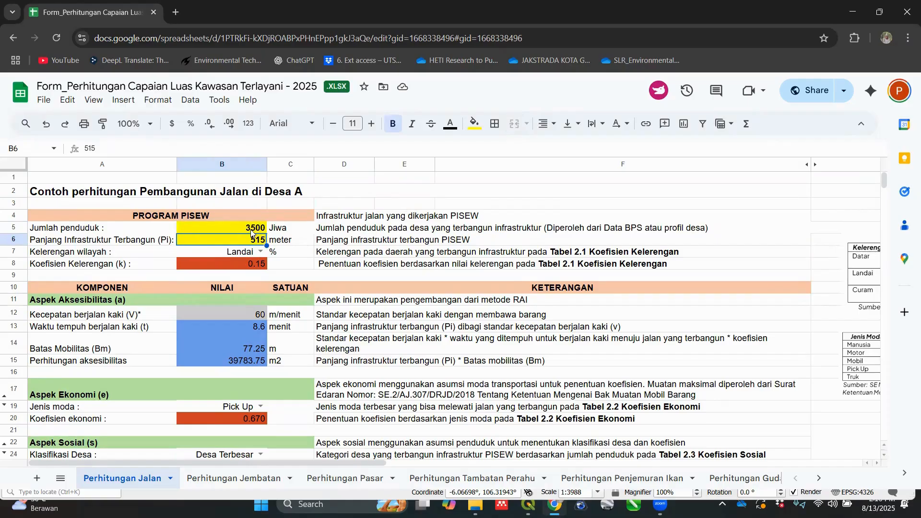
Step: Review the Perhitungan Jalan calculation from the manual inputs in B5 and B6 down to the Luas Terlayani section
scroll(254, 223, down, 3)
scroll(255, 223, up, 3)
click(250, 229)
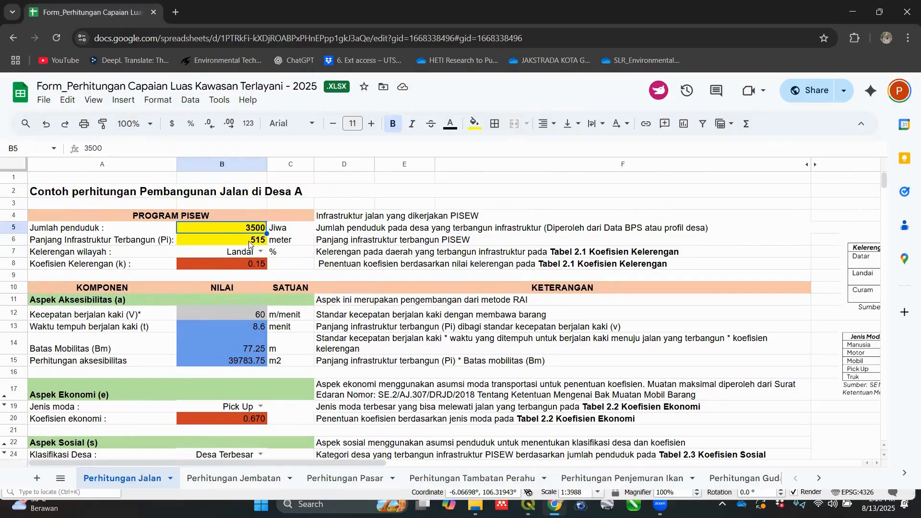
click(249, 242)
scroll(230, 298, down, 6)
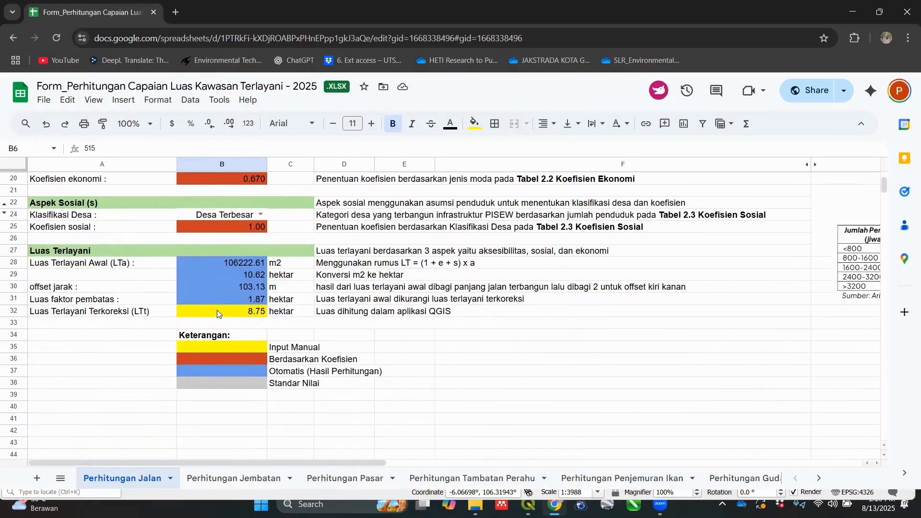
scroll(400, 431, up, 3)
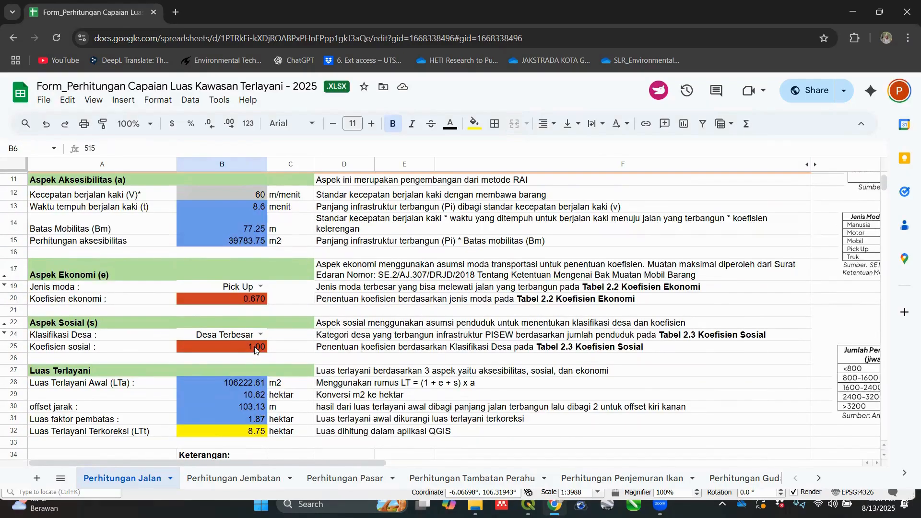
scroll(255, 350, up, 2)
Step: Inspect the slope choices for Kelerengan wilayah without changing the selected option
click(249, 192)
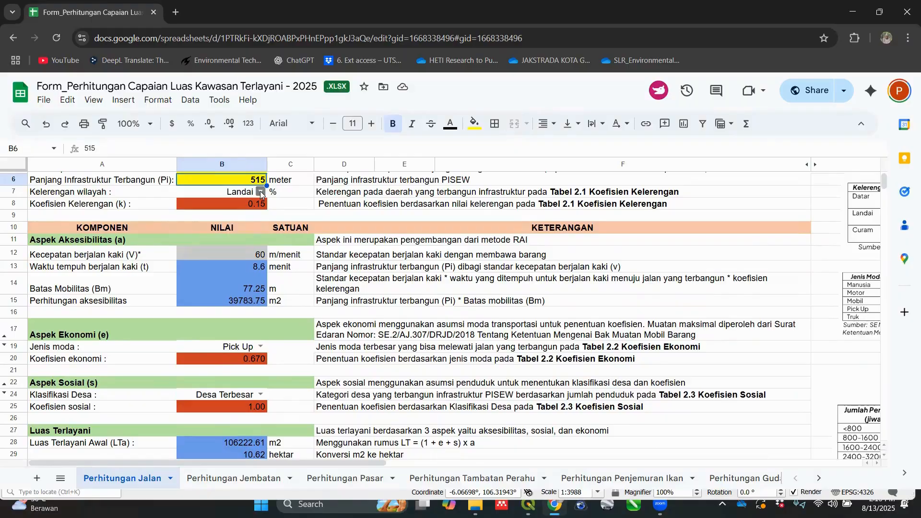
click(260, 191)
click(305, 204)
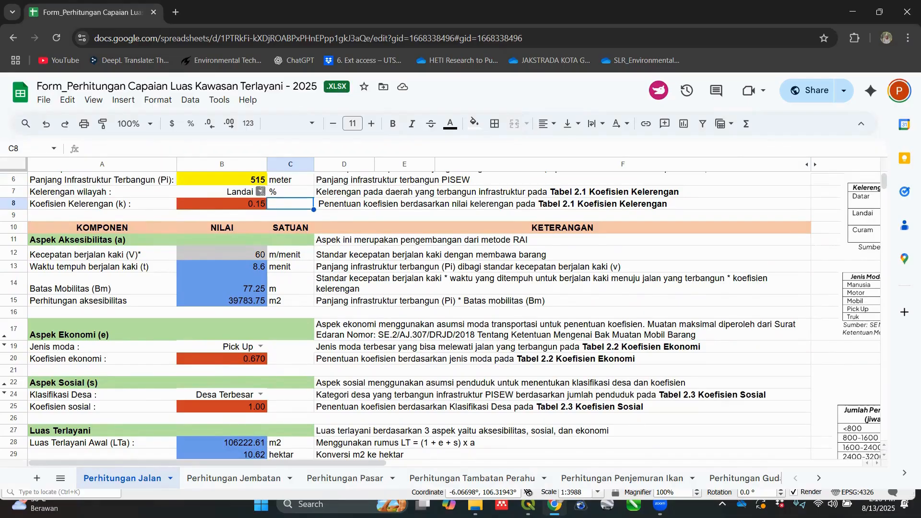
click(262, 192)
click(291, 207)
Step: Copy the offset jarak value from cell B30 in the Luas Terlayani section
scroll(331, 331, down, 5)
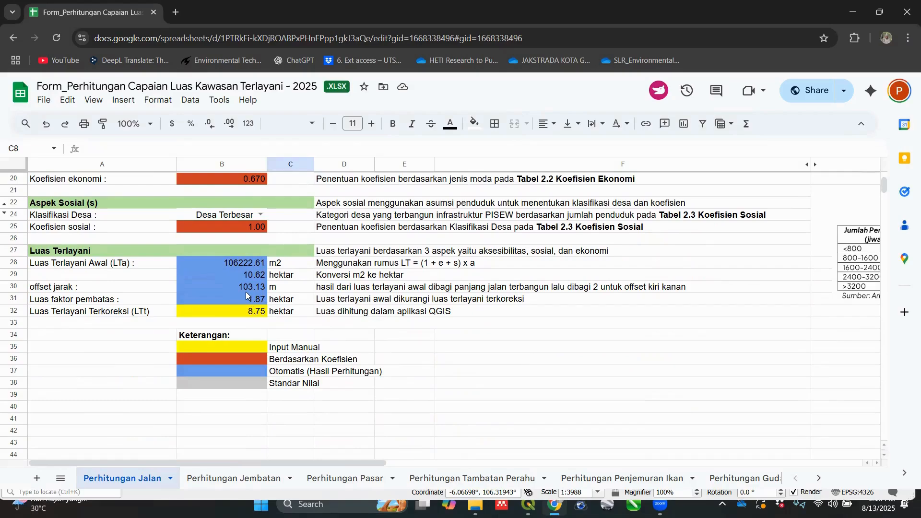
click(245, 289)
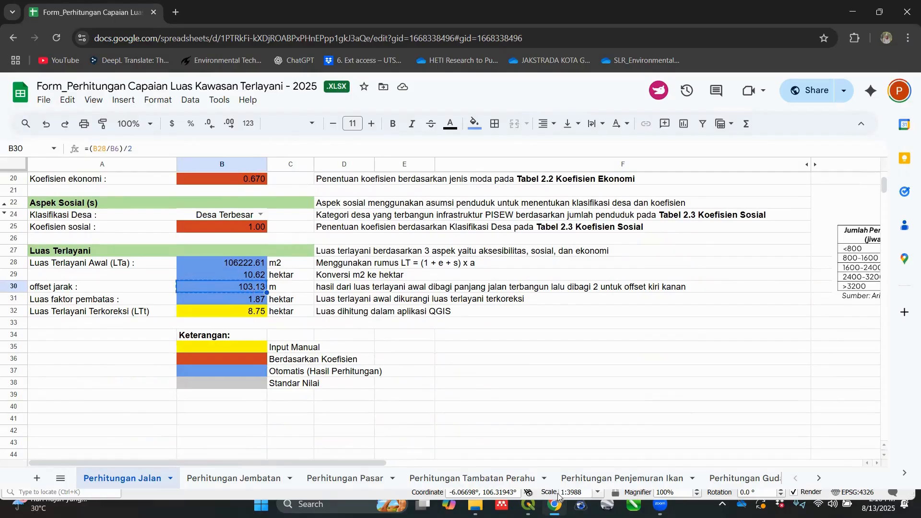
Step: Switch to QGIS and open the vector Buffer geoprocessing tool with Jalan Desa C as the input layer
mouse_move(528, 506)
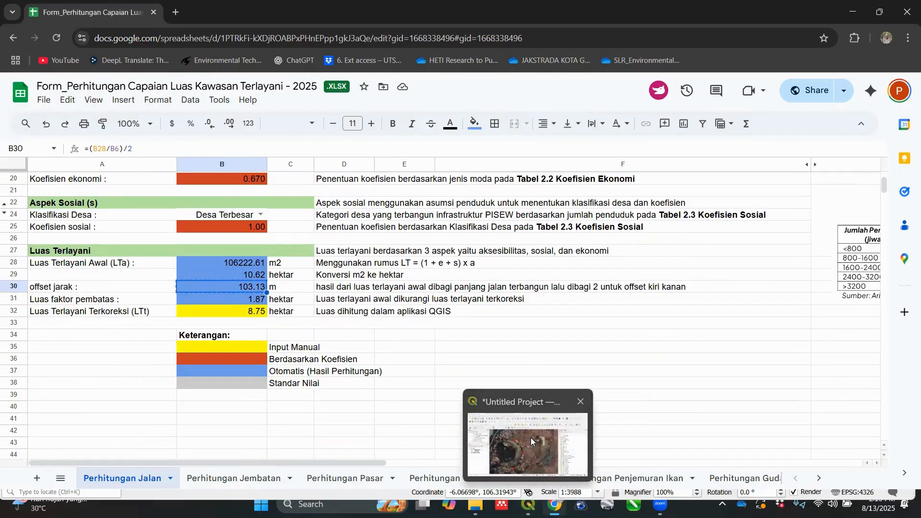
click(139, 298)
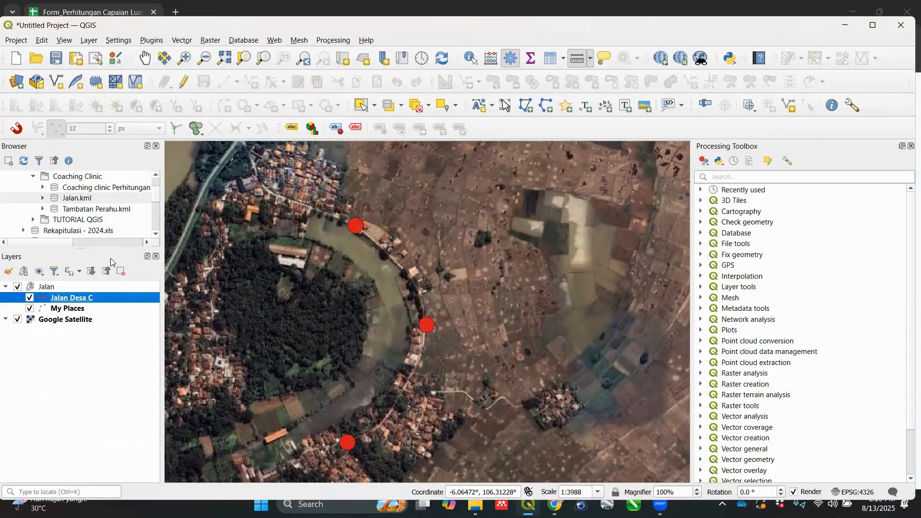
click(727, 178)
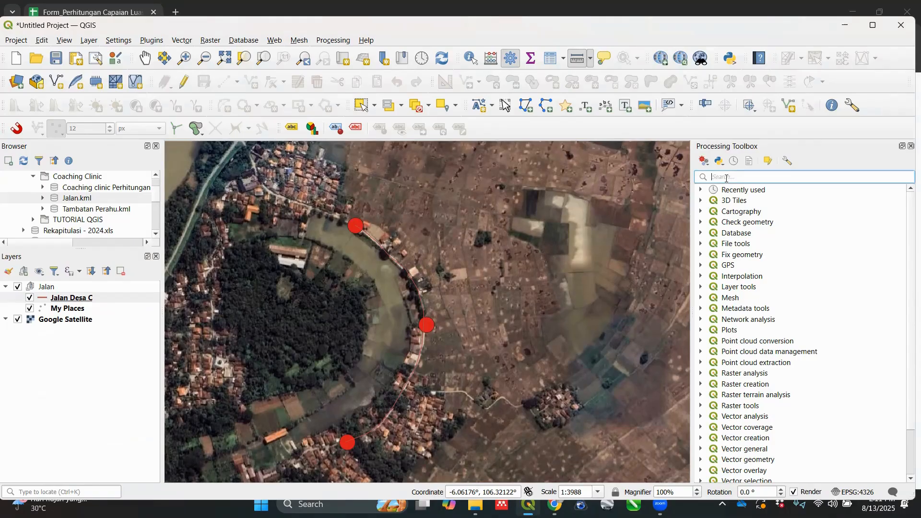
text(BUFFER)
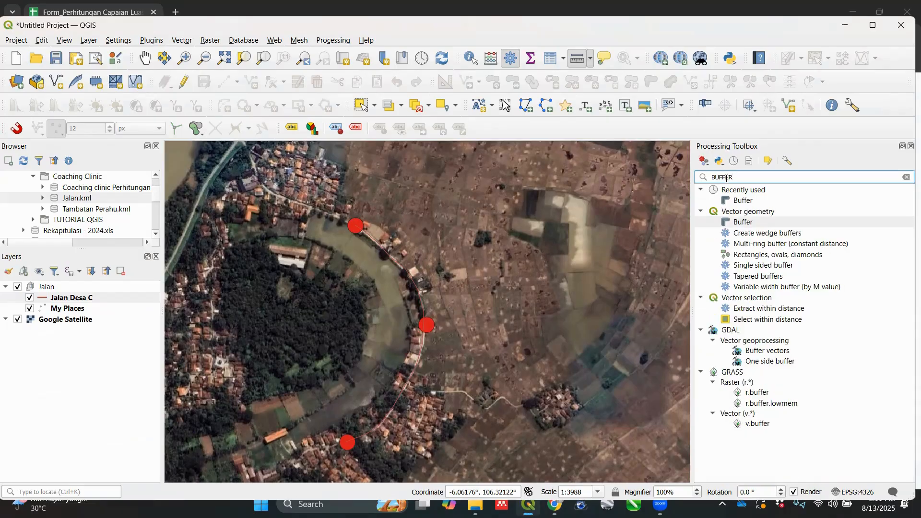
click(747, 223)
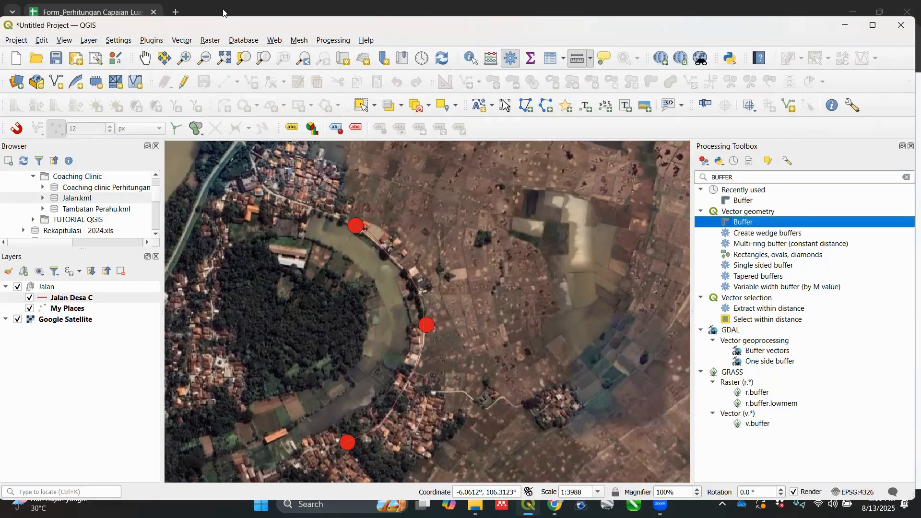
click(181, 41)
mouse_move(287, 71)
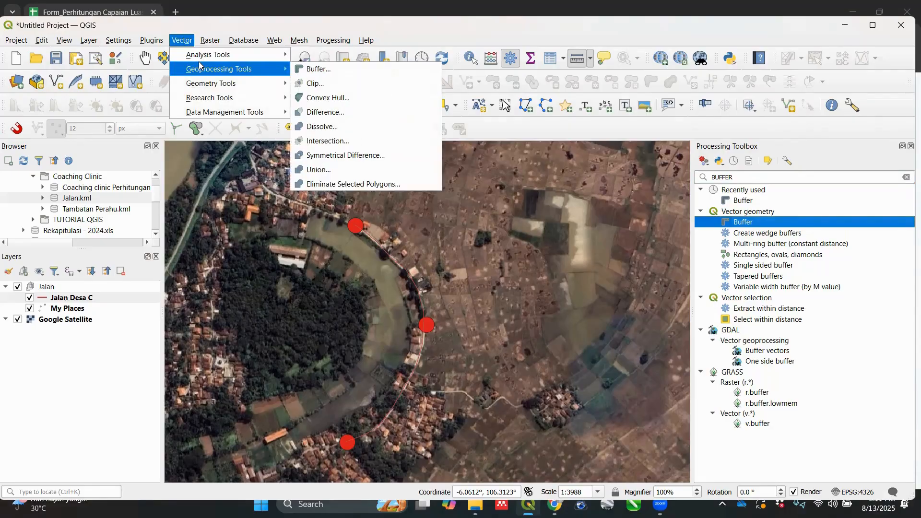
click(310, 70)
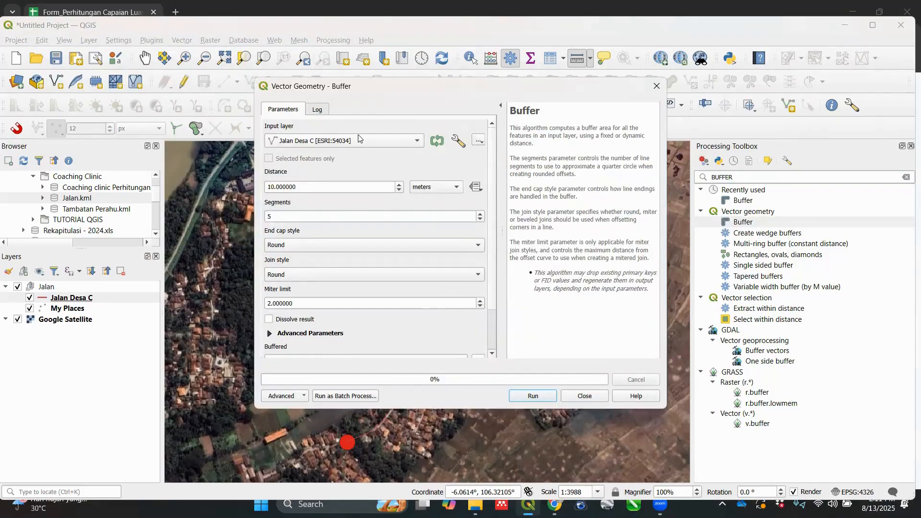
click(392, 142)
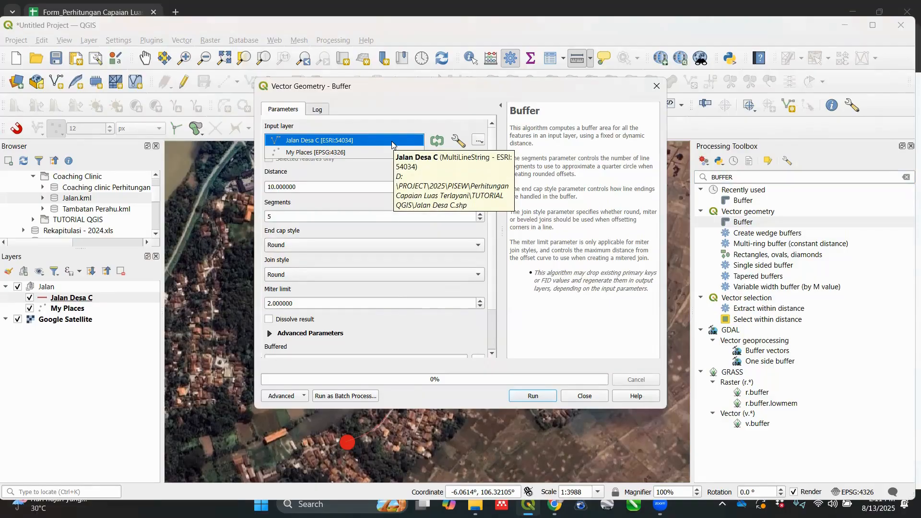
click(392, 141)
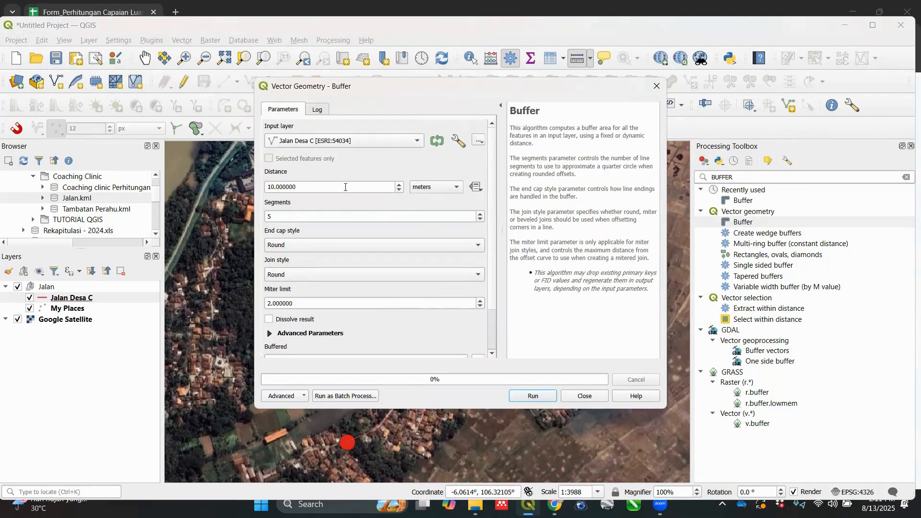
Step: Set the buffer distance to 103.13 with meters as the unit
drag(345, 189, 266, 188)
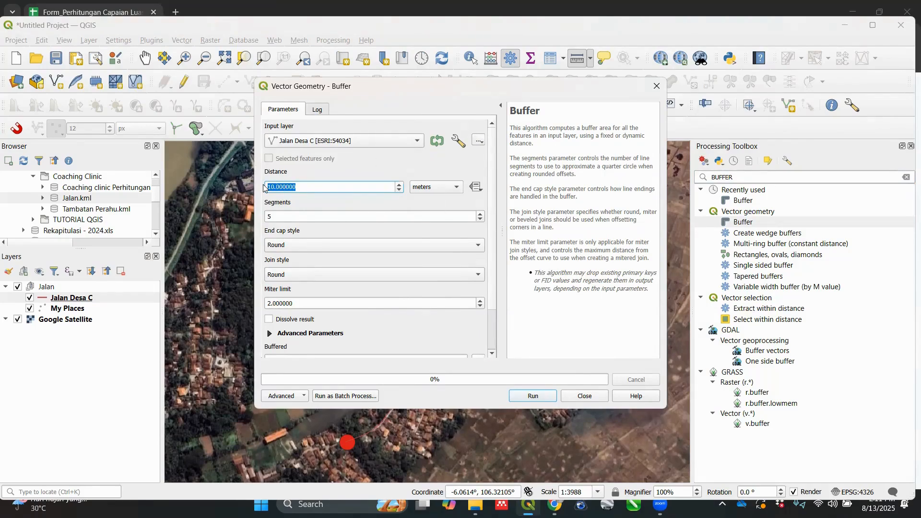
text(103.13)
click(458, 199)
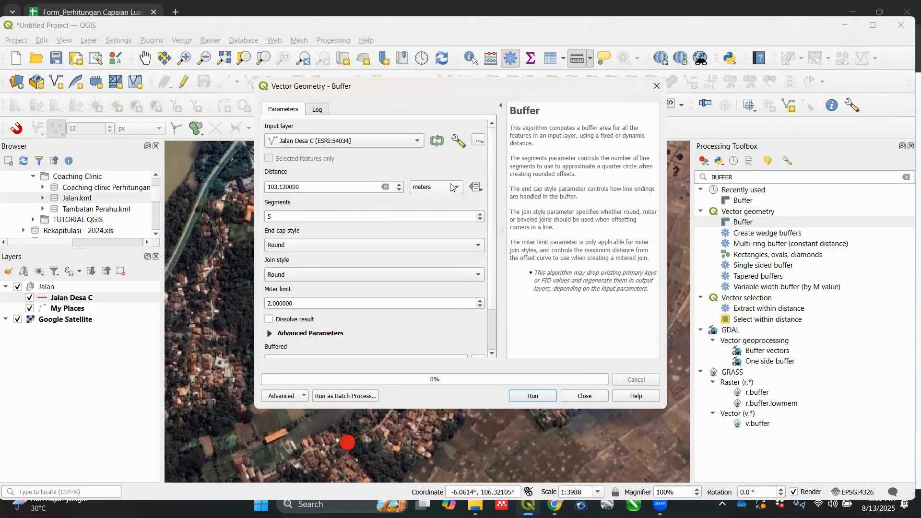
click(453, 186)
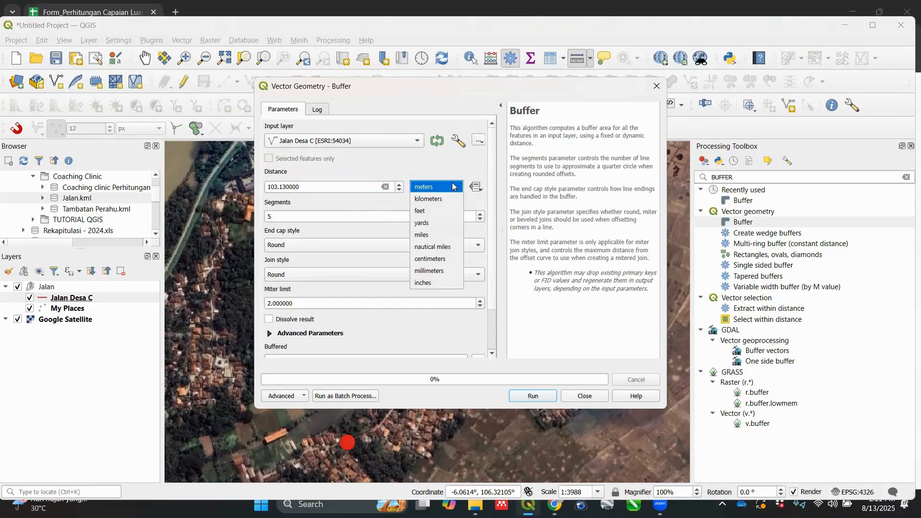
click(455, 187)
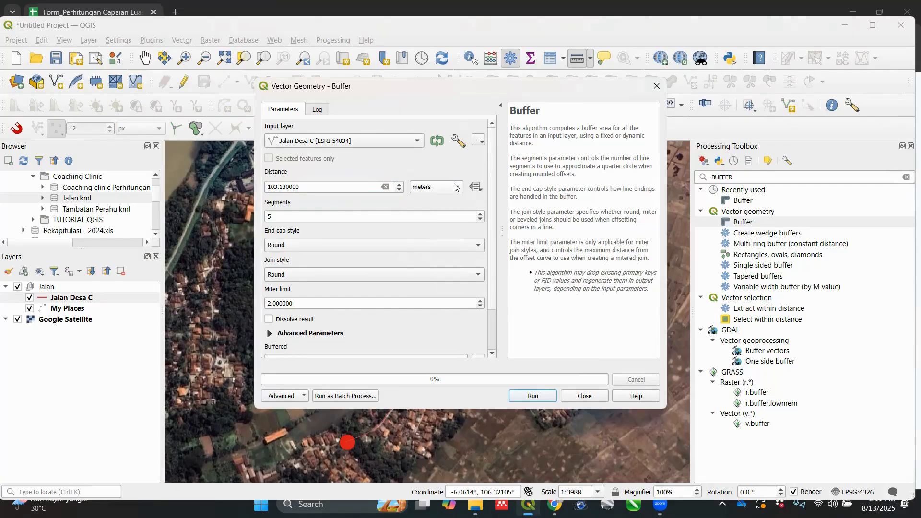
Step: Run the buffer with 100 segments and a Flat end cap style, and close the tool's dialog
drag(313, 217, 255, 219)
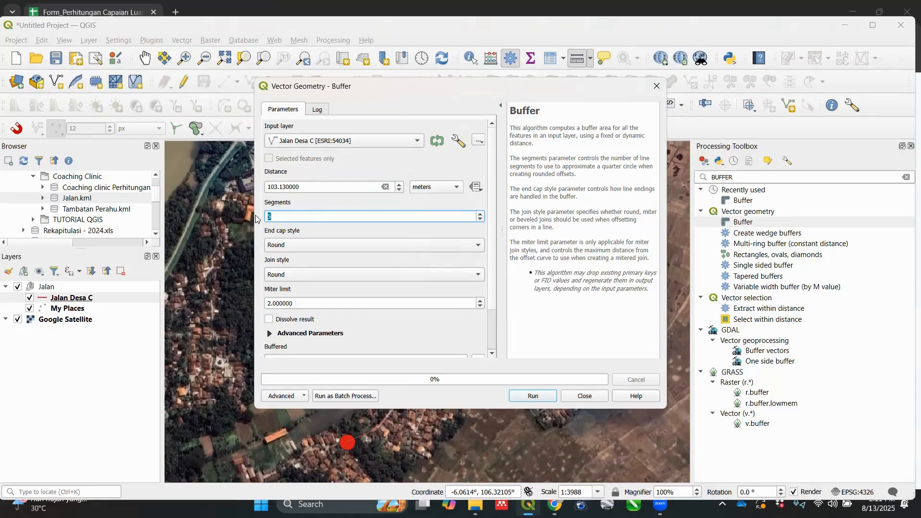
text(100)
click(310, 245)
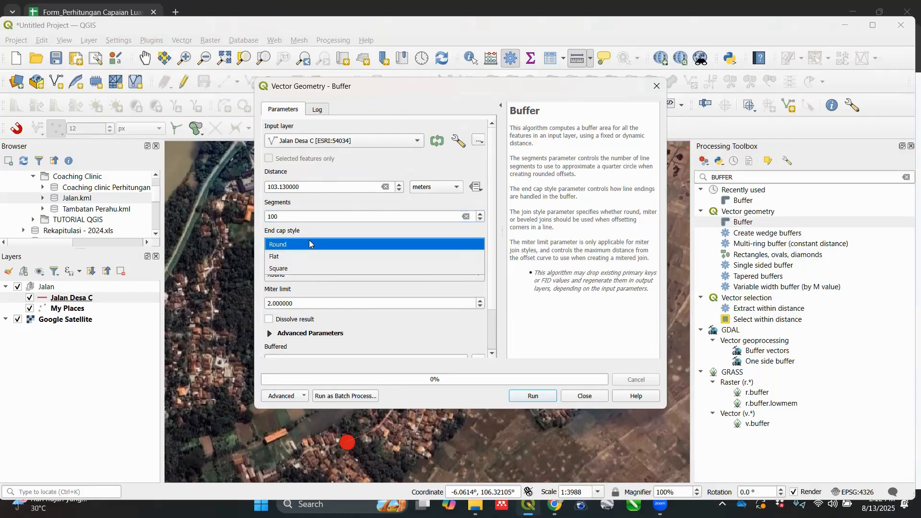
click(308, 256)
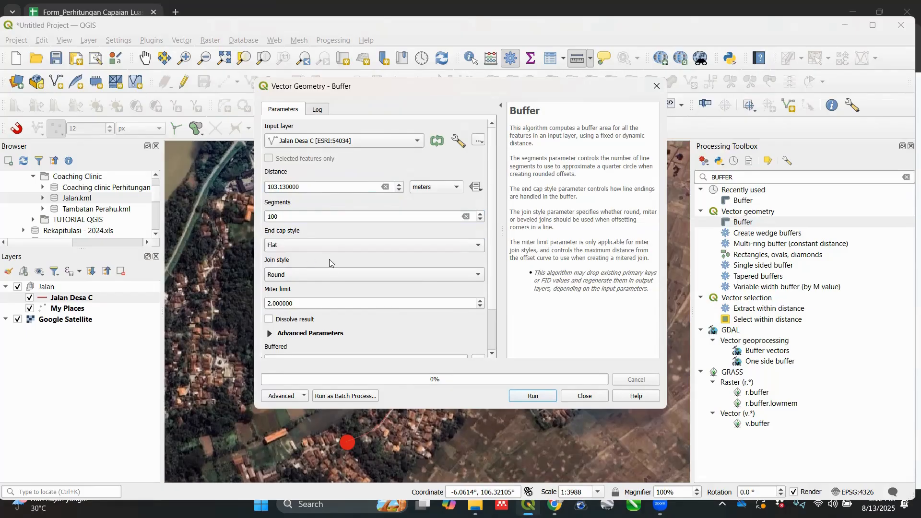
click(537, 396)
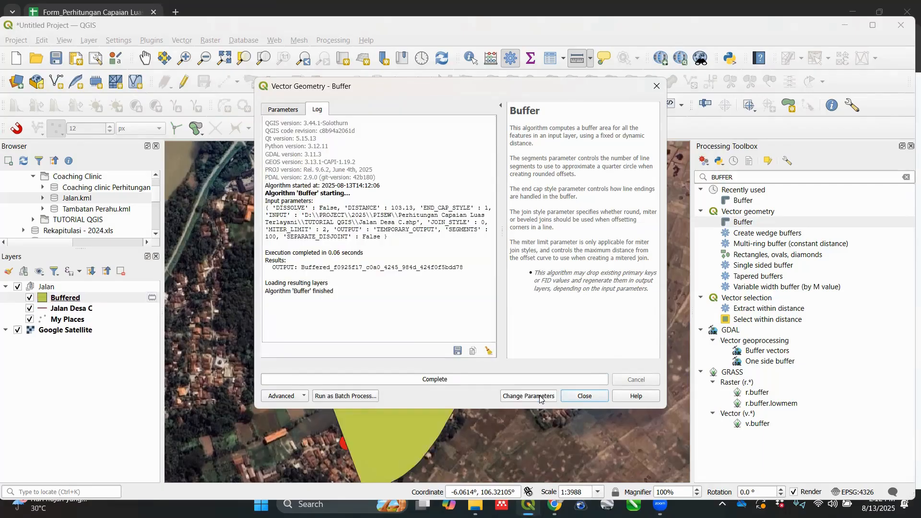
click(579, 398)
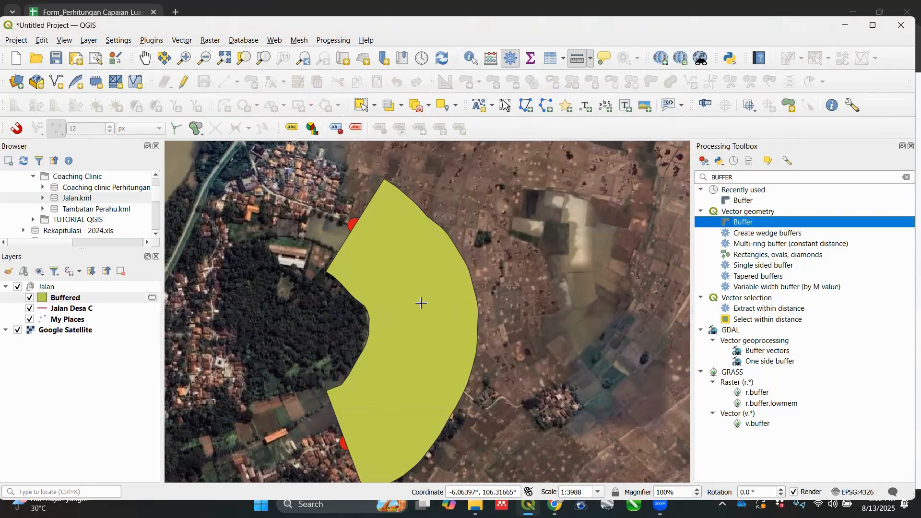
Step: Hide the Jalan Desa C and My Places layers, and set the Buffered layer's symbol opacity to 30%
click(29, 309)
click(30, 320)
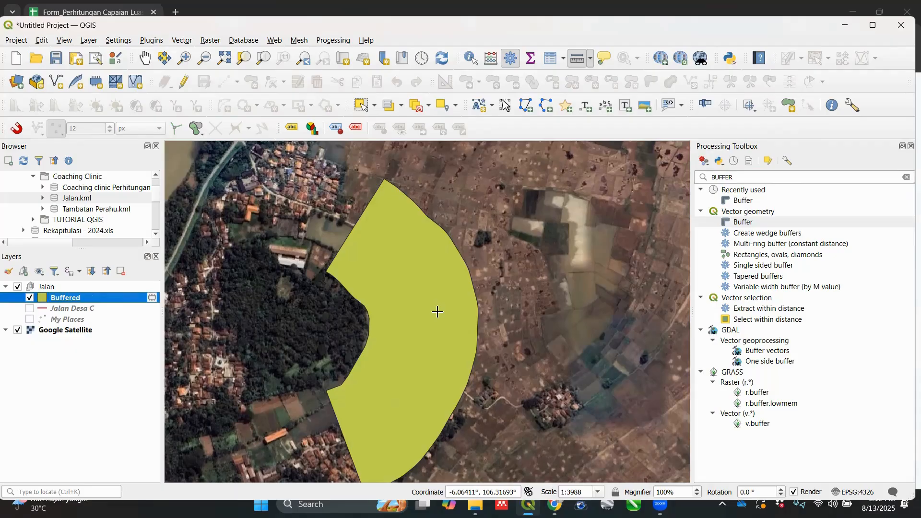
right_click(108, 303)
mouse_move(157, 287)
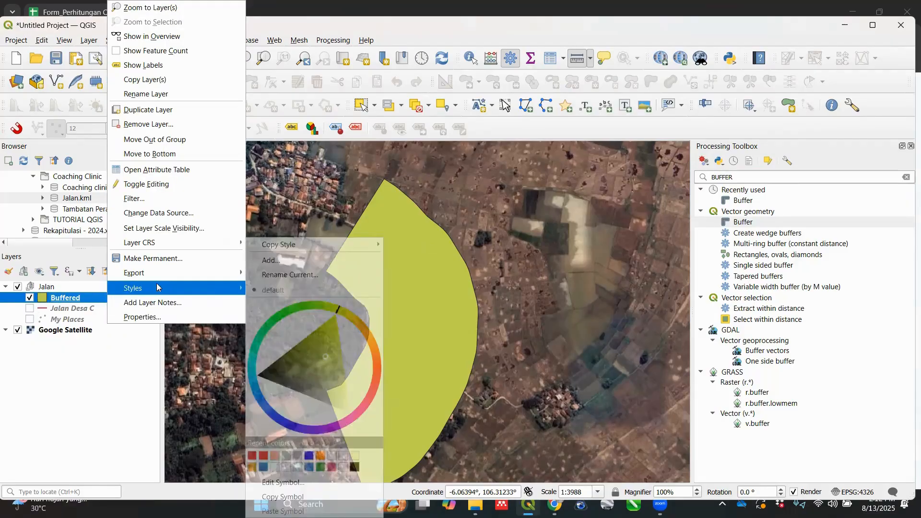
click(157, 317)
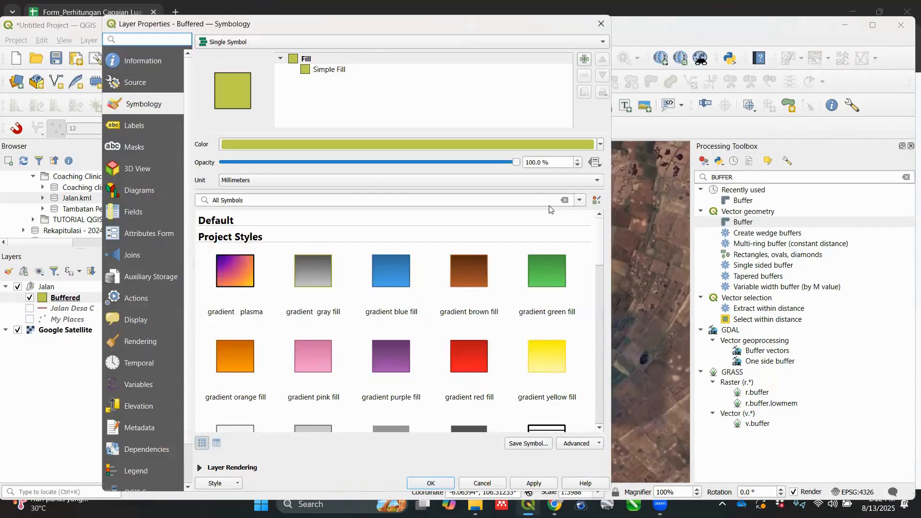
click(533, 162)
drag(533, 162, 527, 162)
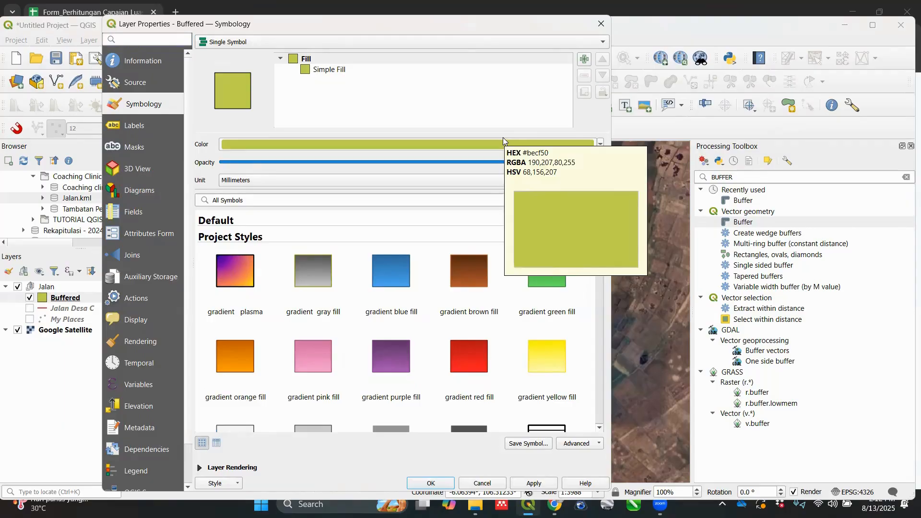
text(30.0)
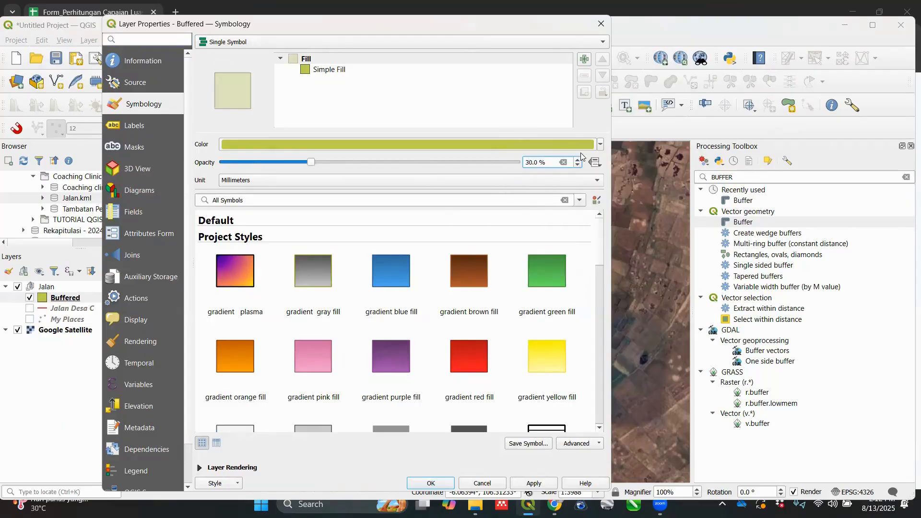
Step: Change the Buffered layer's fill color to red and apply the symbology
click(601, 146)
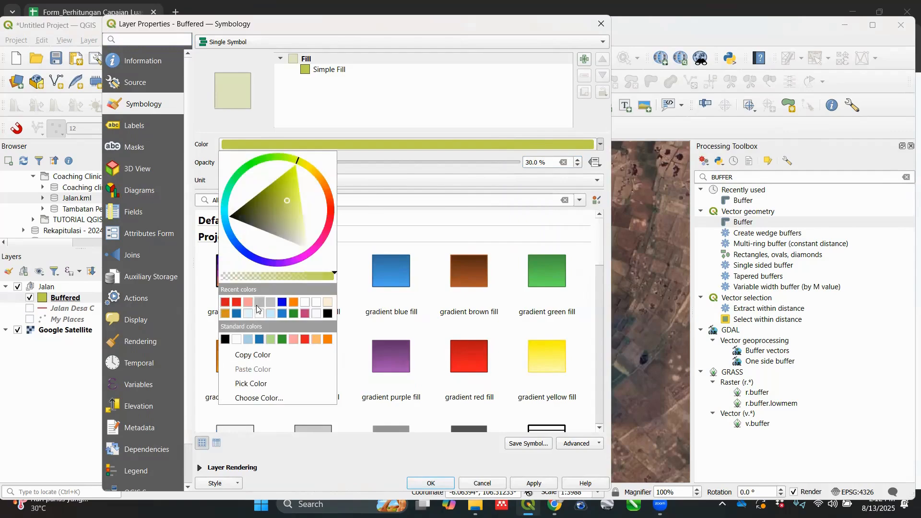
click(236, 307)
click(532, 483)
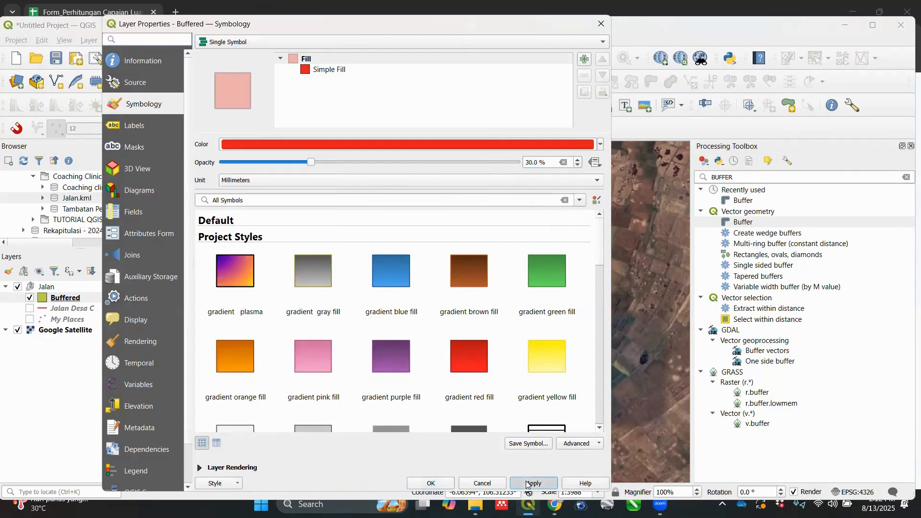
click(437, 482)
Step: Examine the Buffered area against the satellite imagery, including the river, houses and fields along the village road
scroll(411, 268, up, 1)
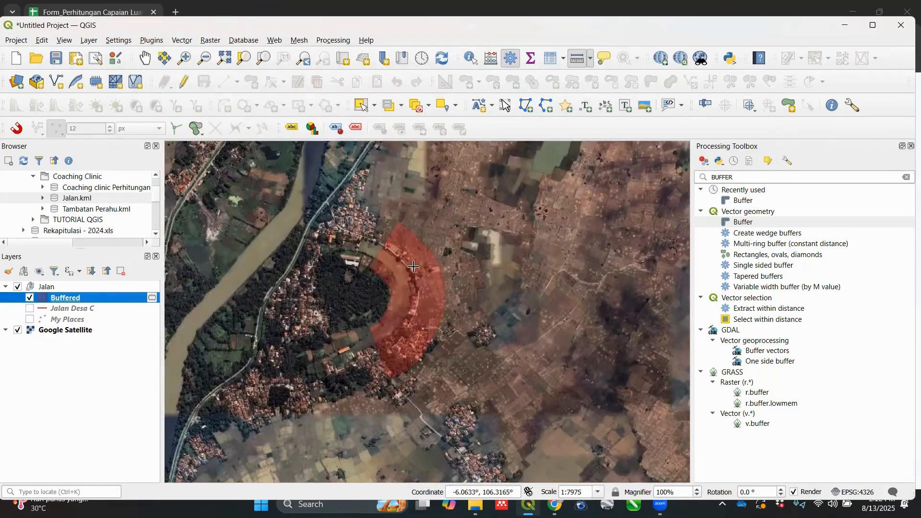
scroll(415, 278, up, 1)
scroll(416, 281, down, 1)
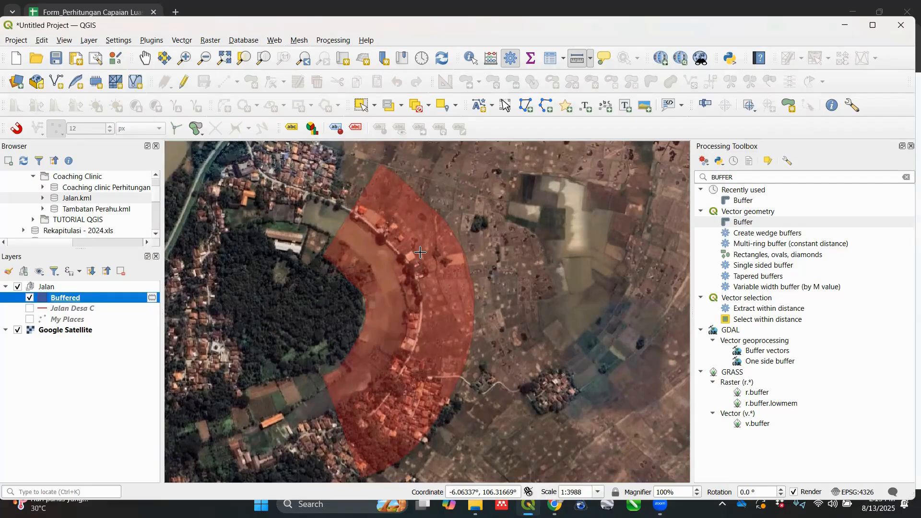
scroll(416, 191, up, 1)
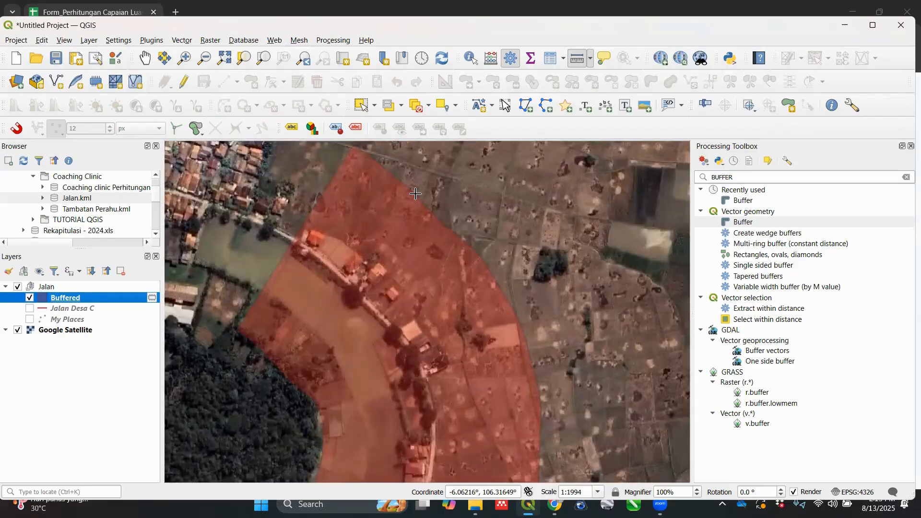
scroll(422, 206, down, 1)
scroll(420, 177, up, 1)
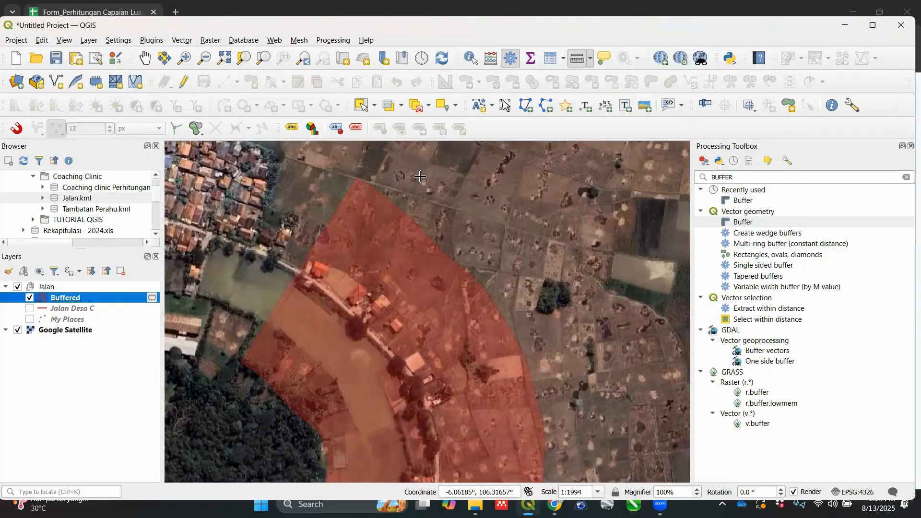
right_click(63, 300)
key(Escape)
scroll(490, 331, down, 1)
scroll(515, 401, up, 1)
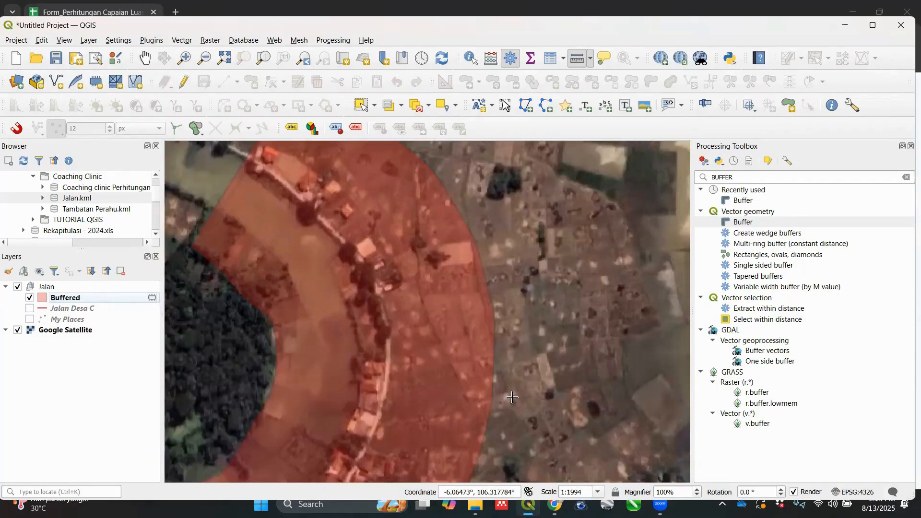
scroll(450, 313, down, 1)
scroll(432, 281, up, 1)
drag(428, 218, 479, 292)
drag(410, 317, 438, 239)
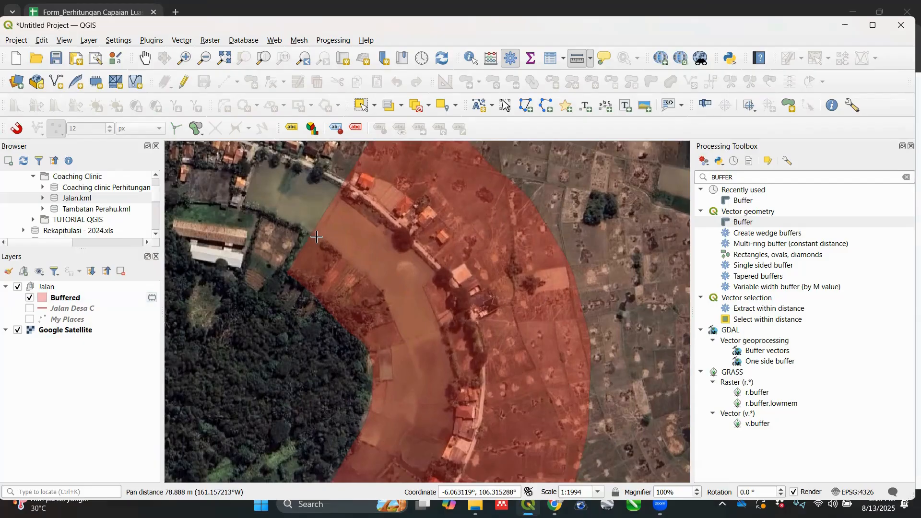
drag(464, 254, 445, 279)
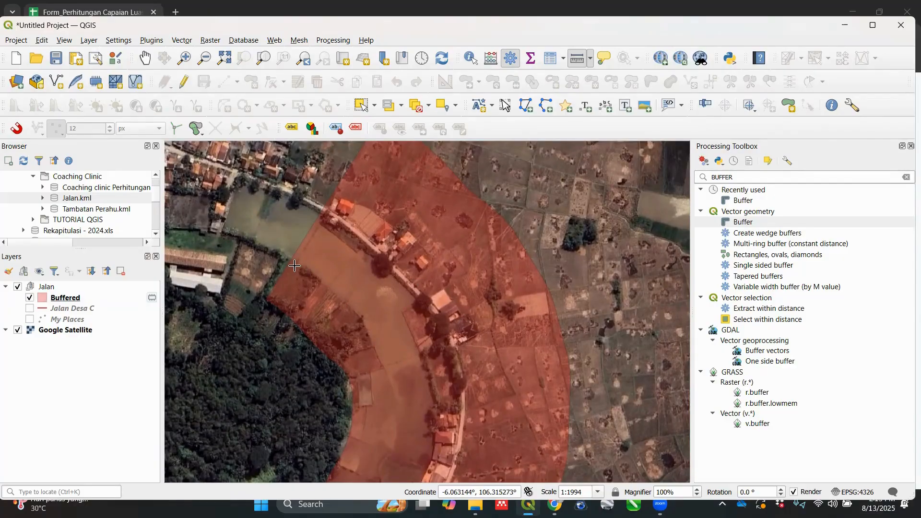
Step: Enable editing on the Buffered layer
click(79, 301)
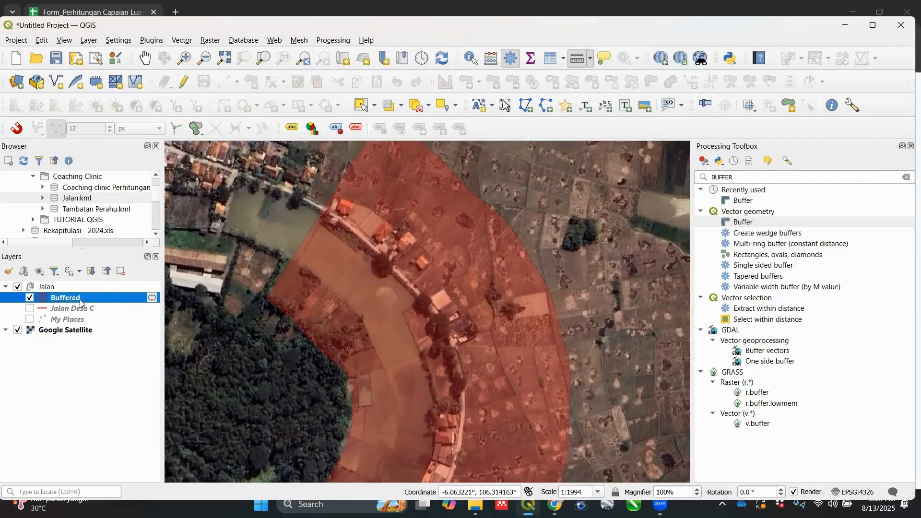
right_click(80, 302)
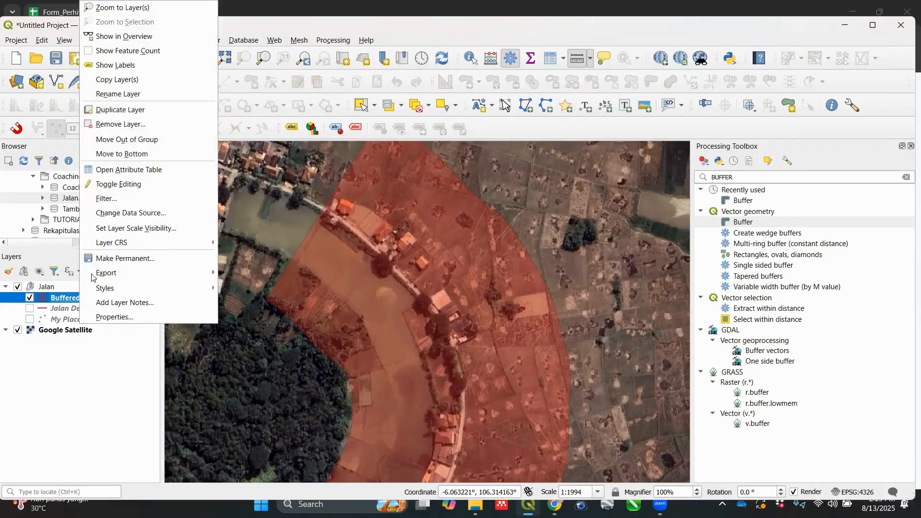
click(123, 191)
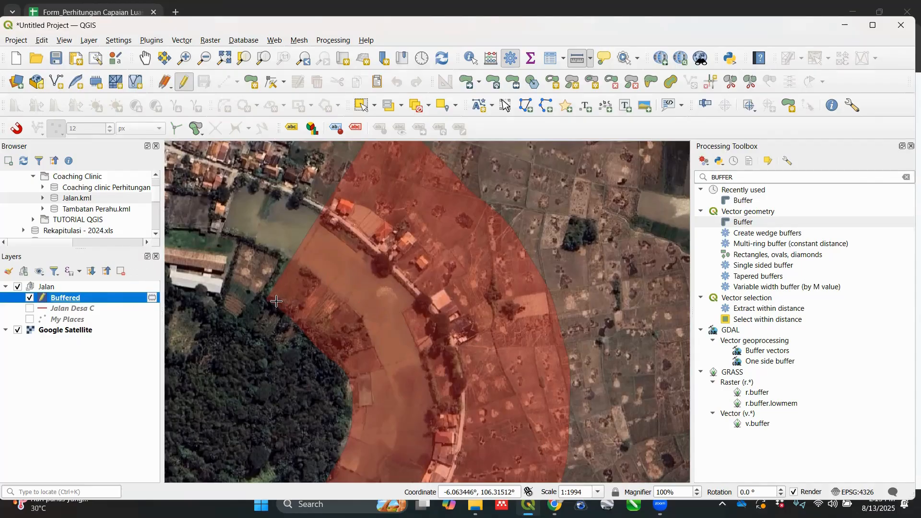
Step: Split the Buffered polygon with Split Parts along the upper river stretch, from the road's upper end around the water to the buffer's outer edge
click(751, 83)
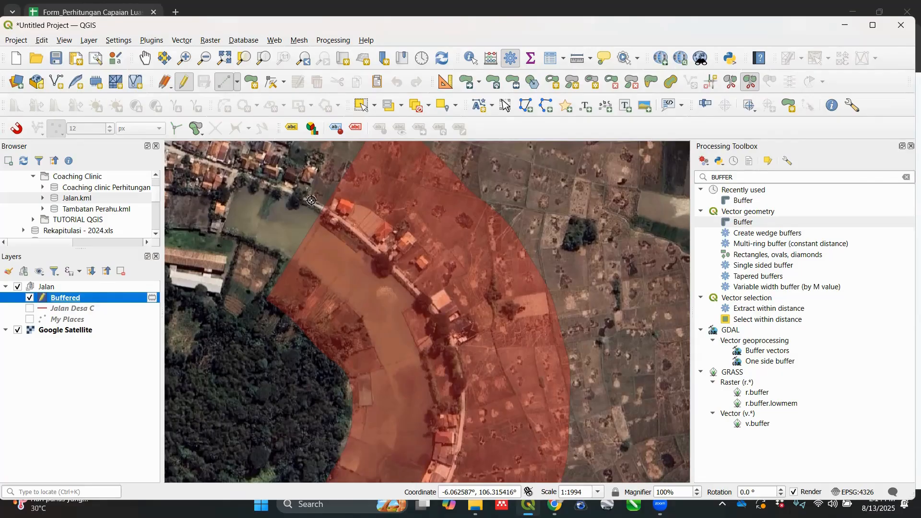
click(312, 201)
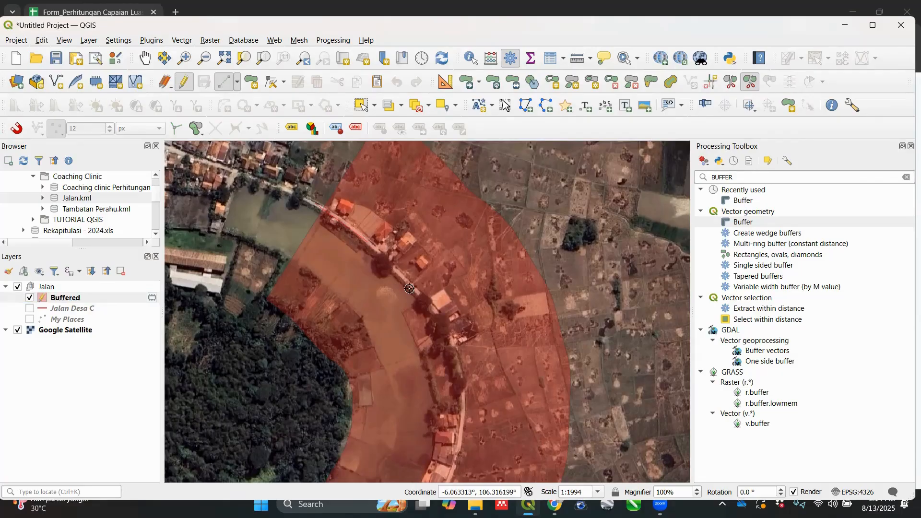
click(420, 303)
click(404, 309)
click(421, 353)
click(385, 368)
click(346, 303)
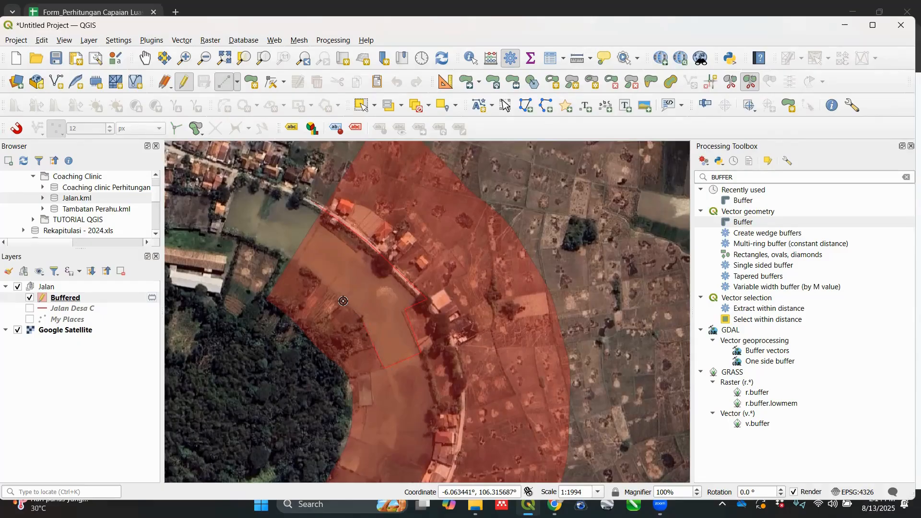
right_click(278, 250)
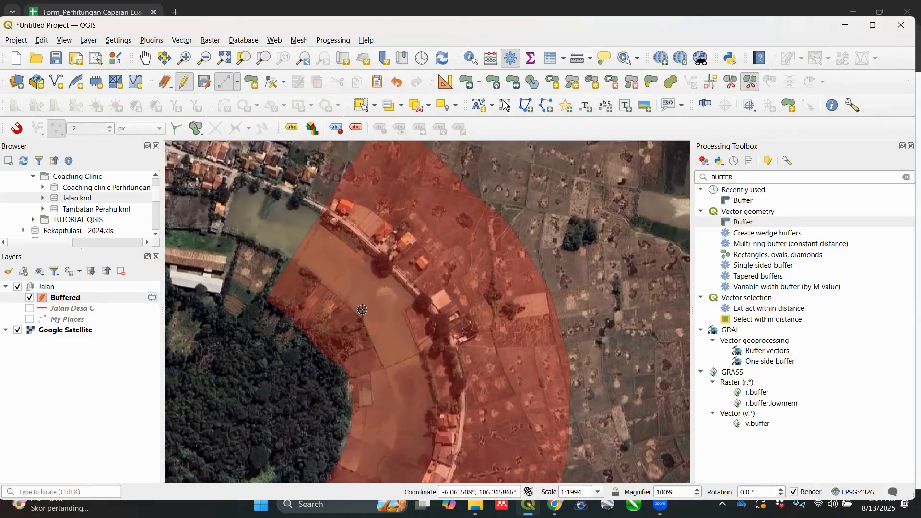
Step: Delete the split-off river part from the Buffered polygon
click(634, 84)
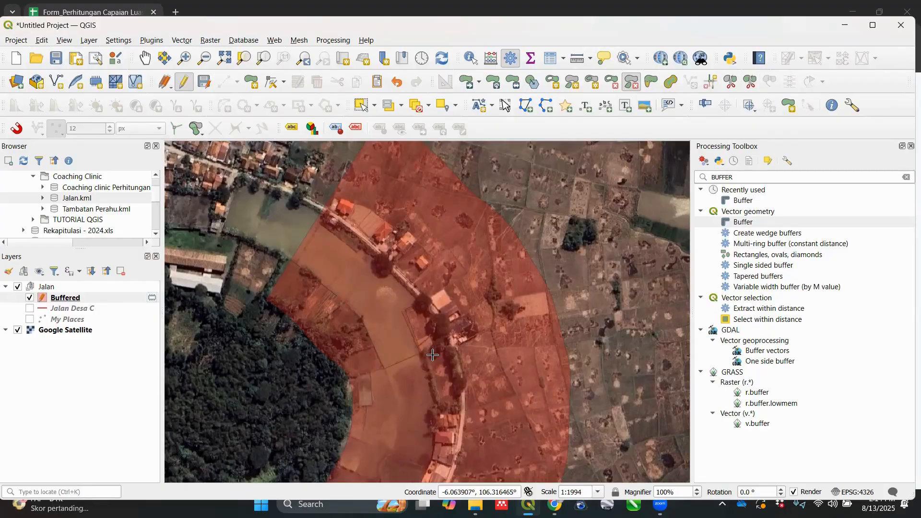
click(381, 297)
scroll(381, 297, down, 1)
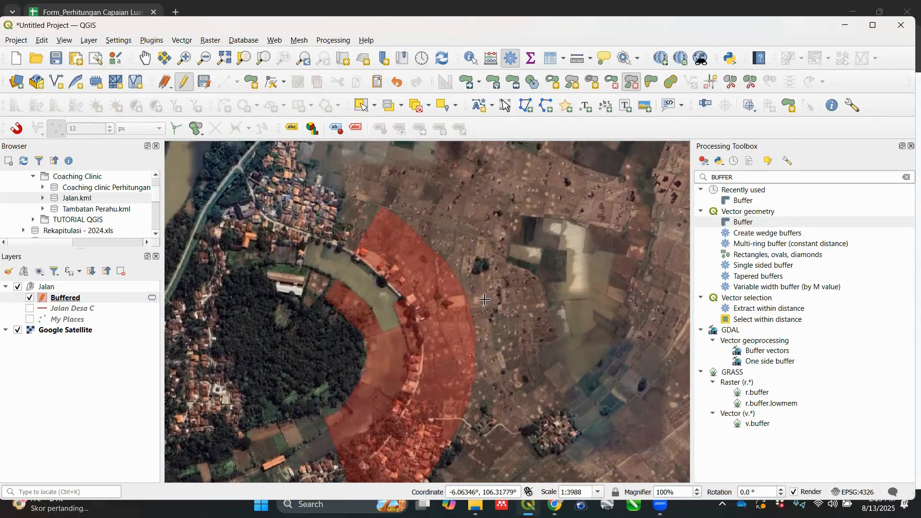
Step: Switch to the Google Sheets form and clear the Luas Terlayani Terkoreksi (LTt) value in cell B32
click(110, 300)
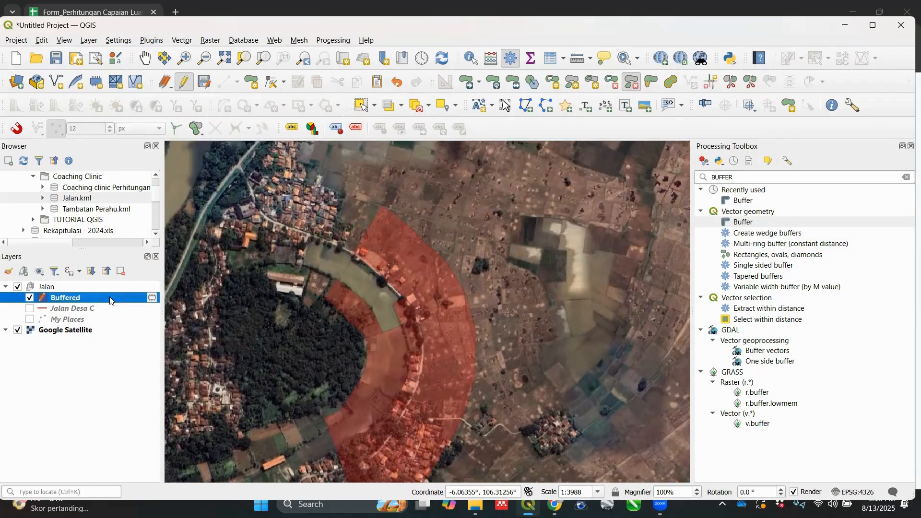
right_click(109, 299)
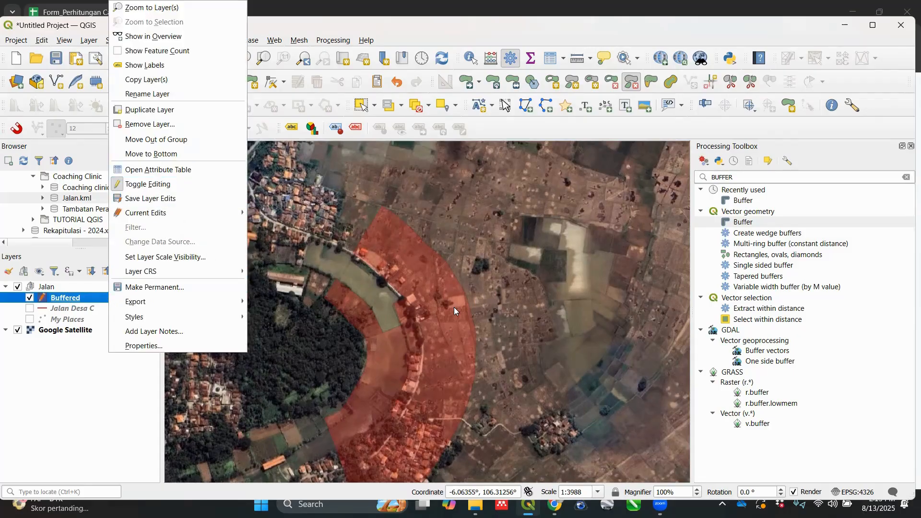
key(alt+Tab)
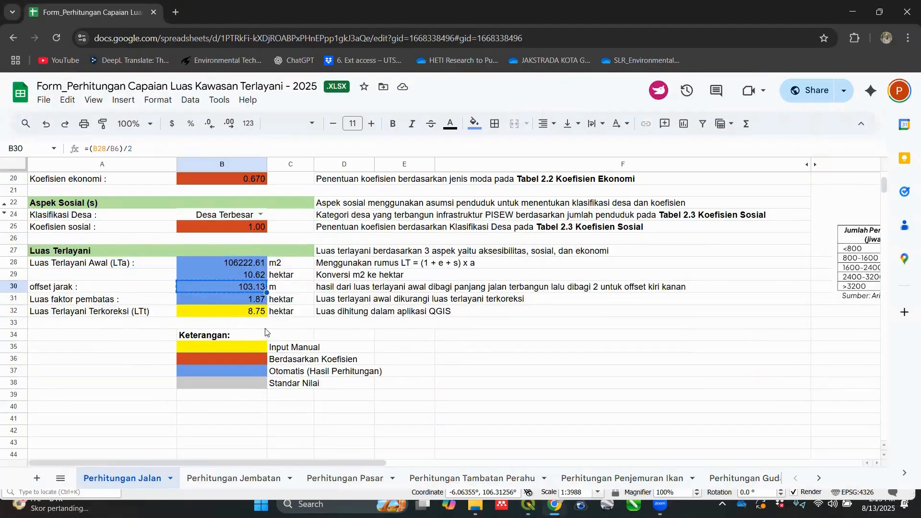
click(226, 312)
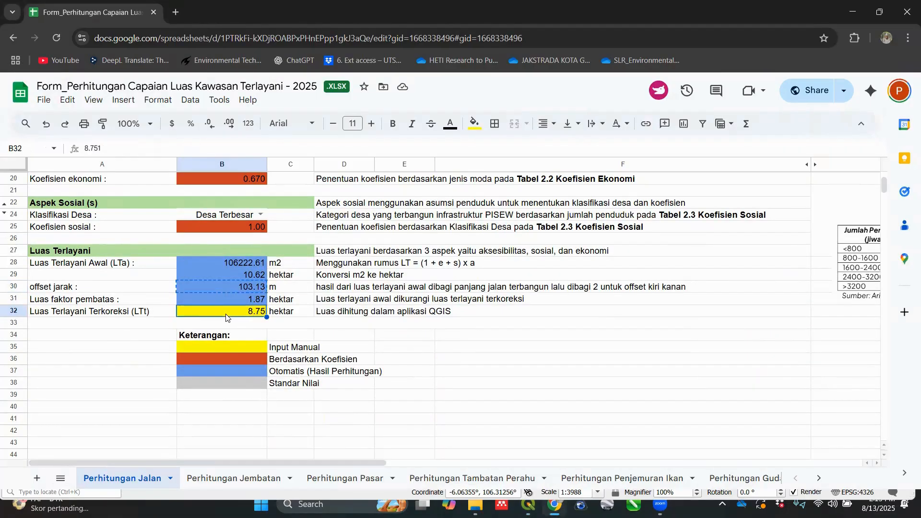
key(Delete)
Step: Back in QGIS, open the Buffered attribute table's field calculator and define a new Decimal Number (real) field named Luas
mouse_move(555, 507)
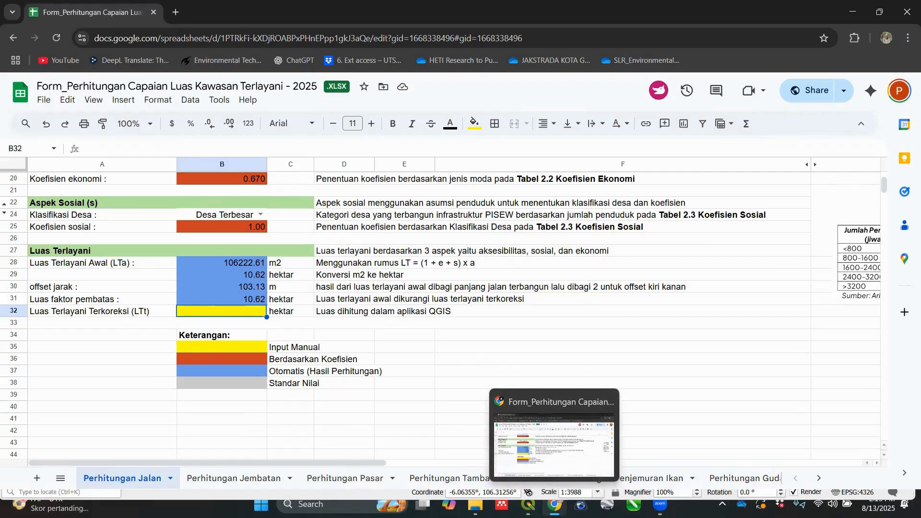
click(540, 448)
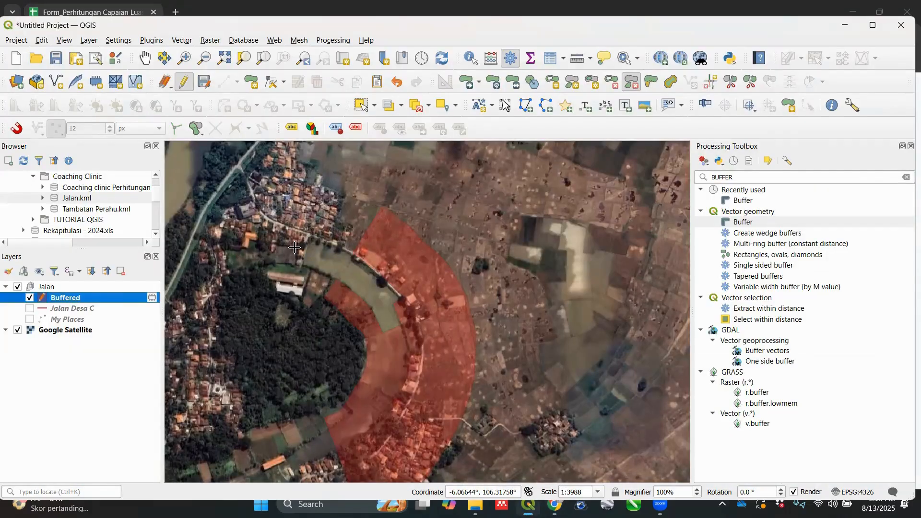
right_click(131, 296)
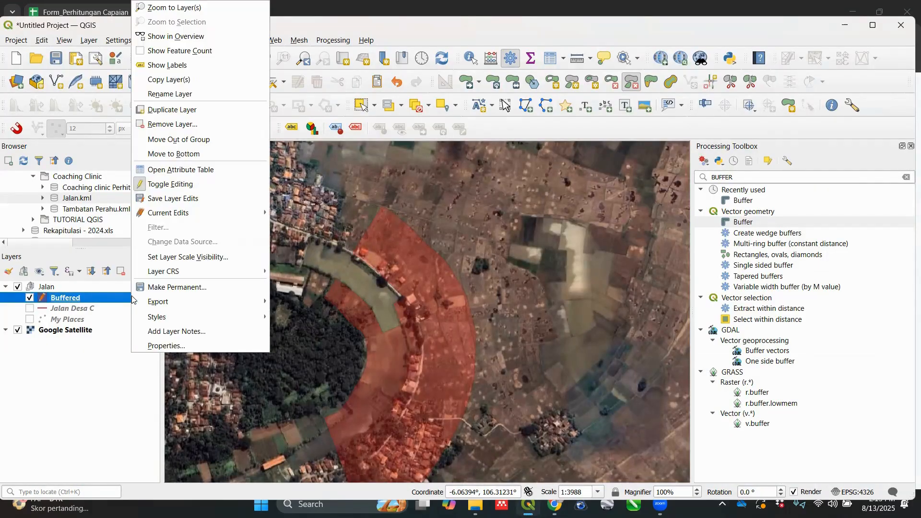
click(180, 170)
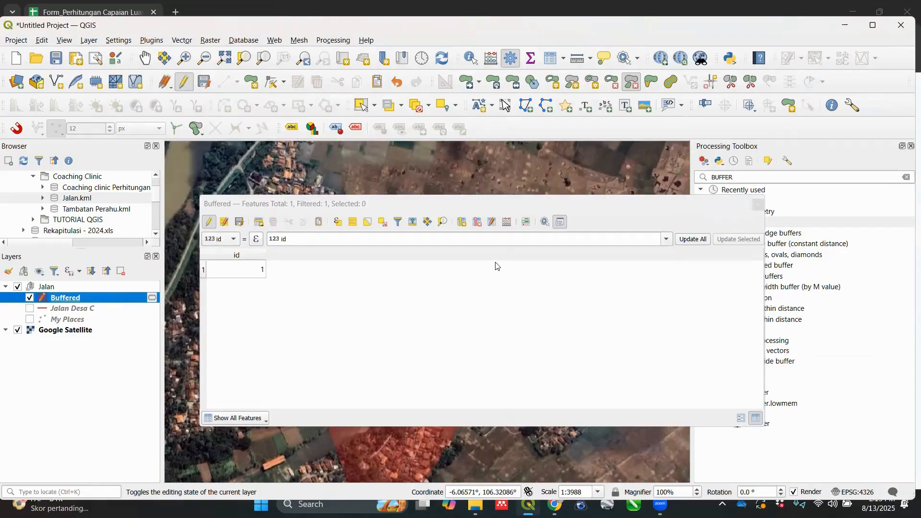
click(508, 206)
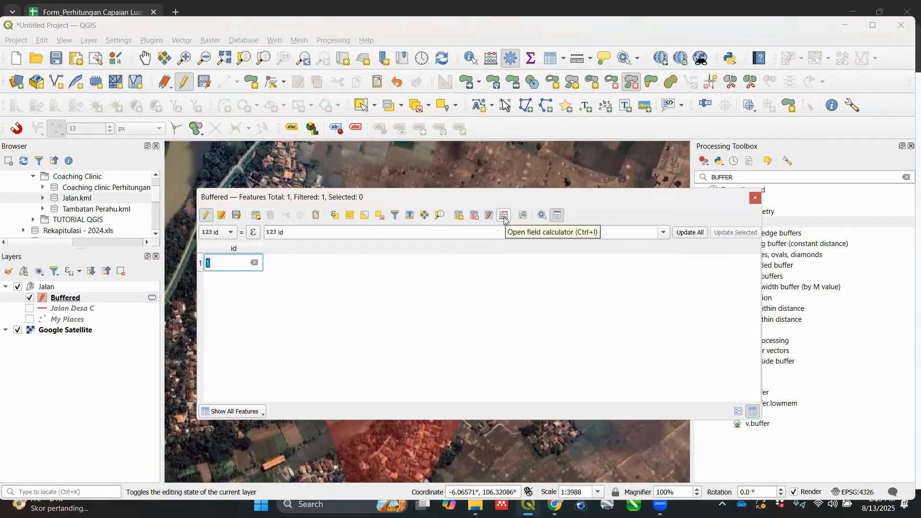
click(505, 220)
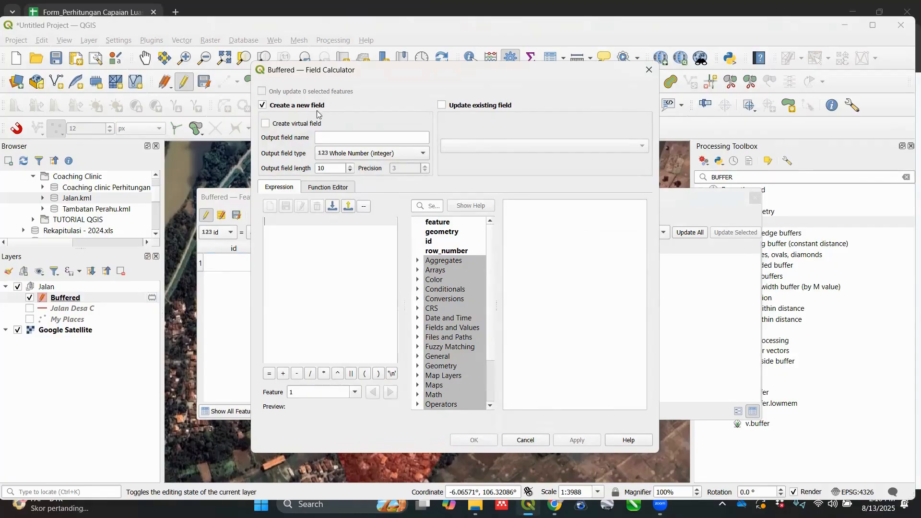
click(367, 136)
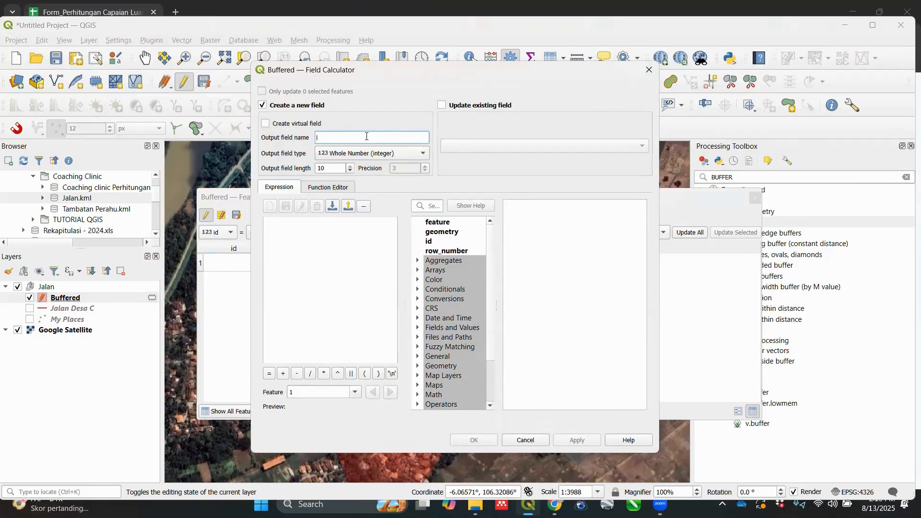
text(Luas)
click(388, 154)
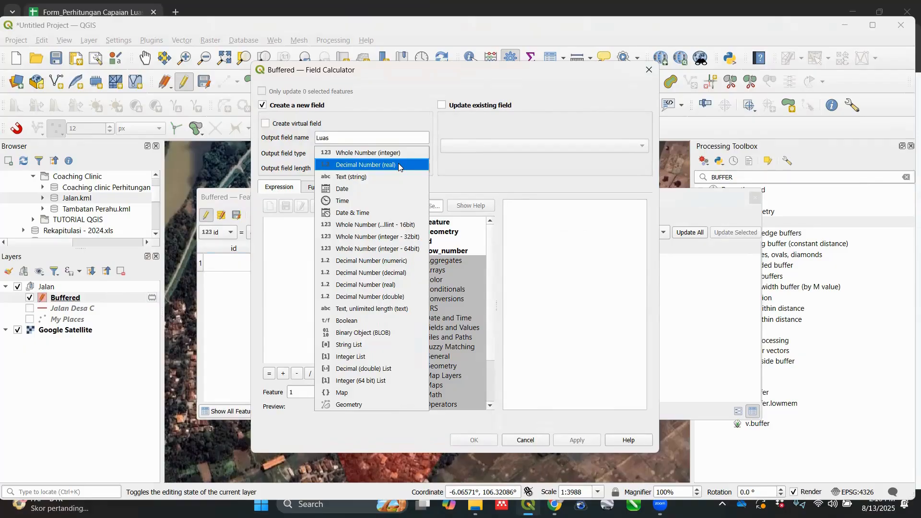
click(399, 166)
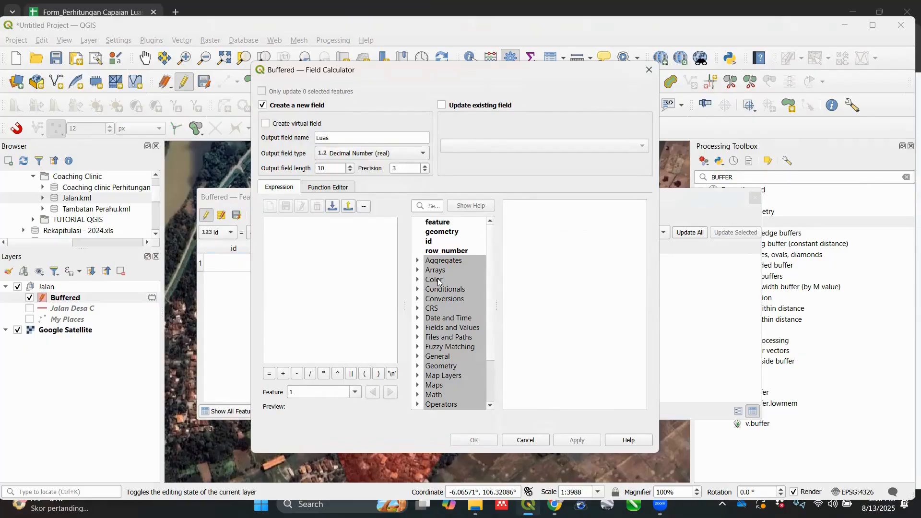
Step: Calculate the Luas field in hectares with the expression $area / 10000
scroll(454, 399, down, 1)
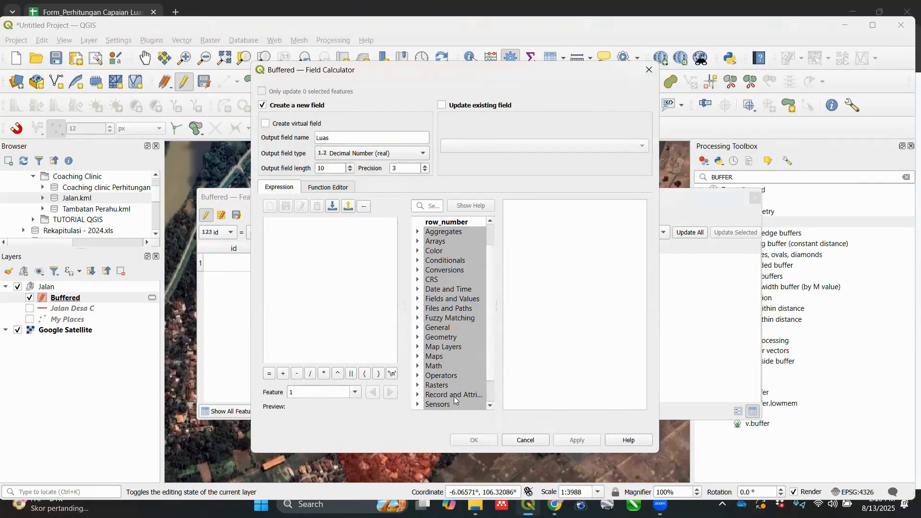
double_click(443, 337)
scroll(461, 322, down, 2)
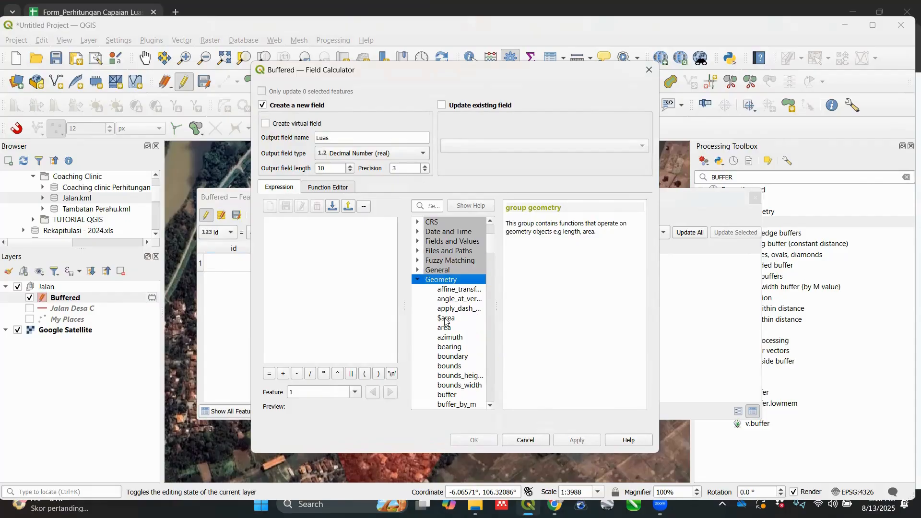
double_click(446, 319)
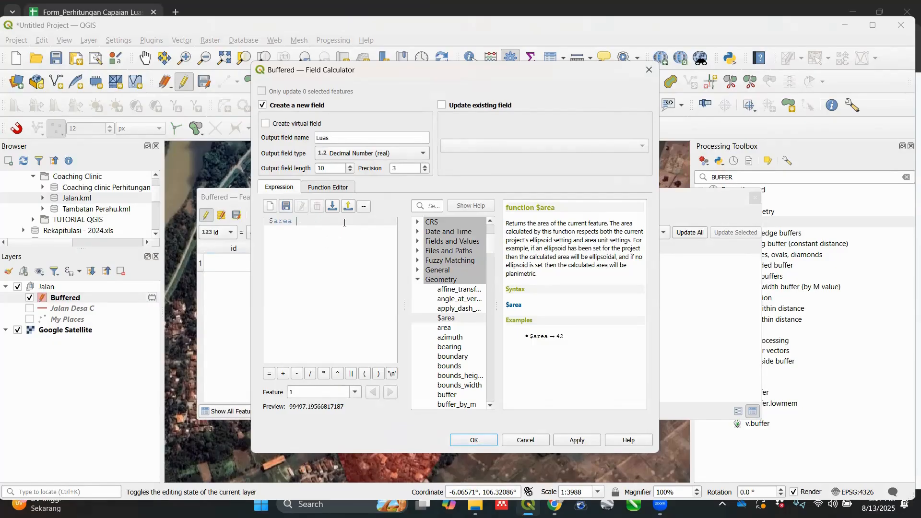
text(/10000)
click(484, 440)
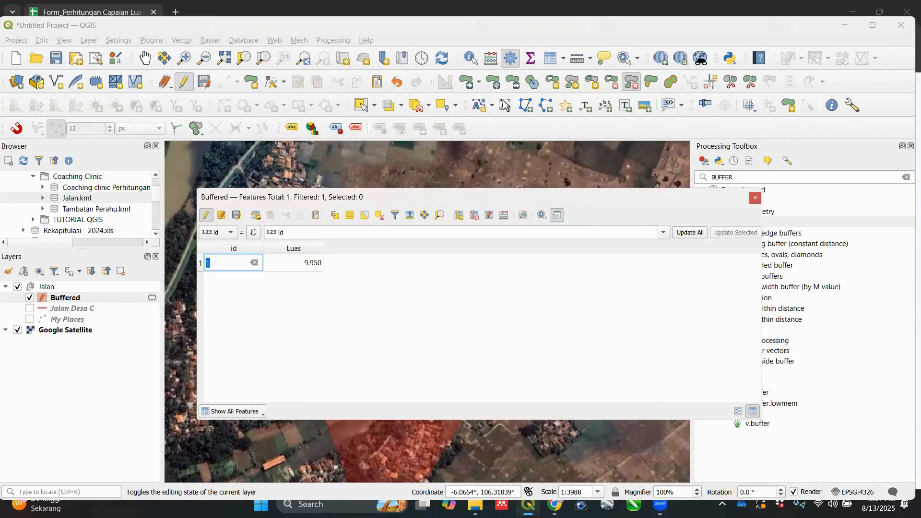
Step: Copy the Luas value 9.950 into the Luas Terlayani Terkoreksi (LTt) cell B32 of the Google Sheets form
double_click(300, 262)
key(ctrl+c)
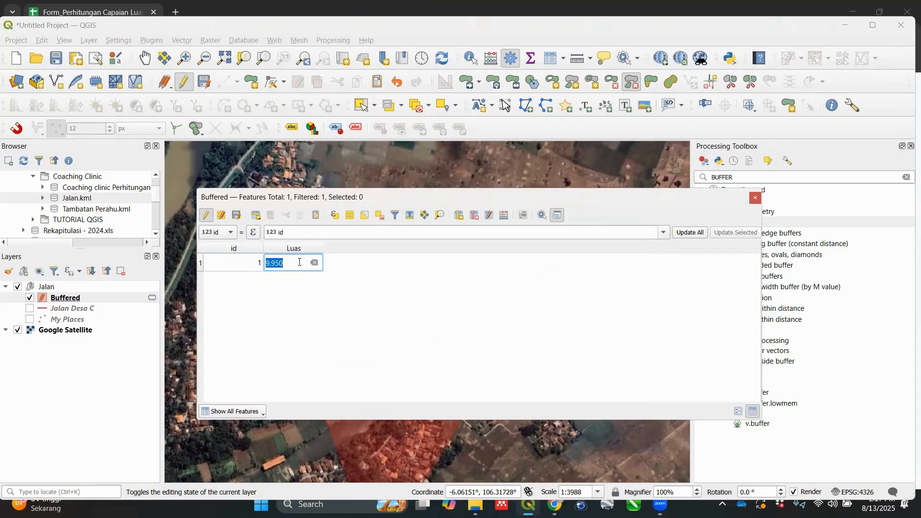
click(556, 502)
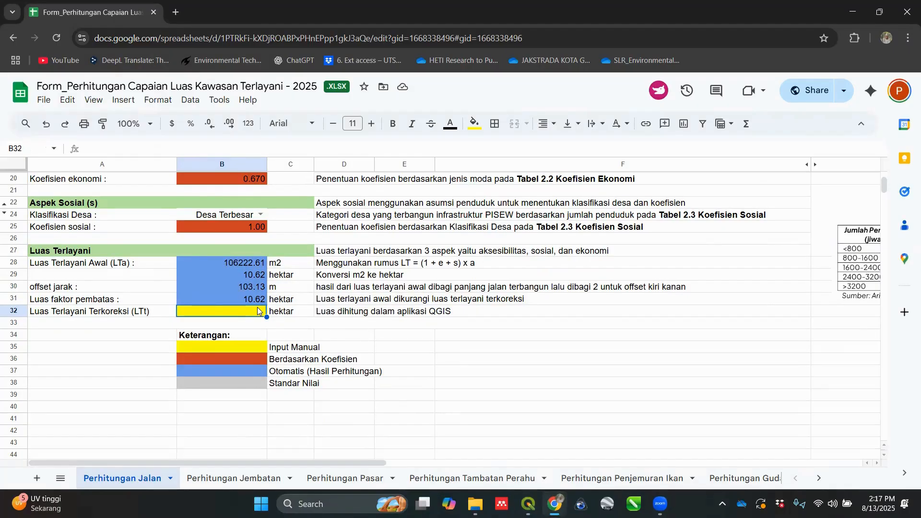
key(ctrl+v)
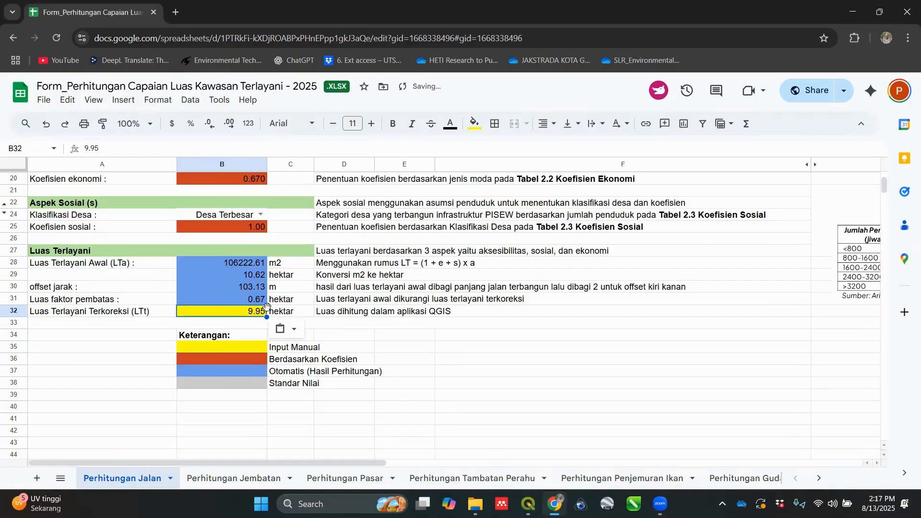
click(651, 398)
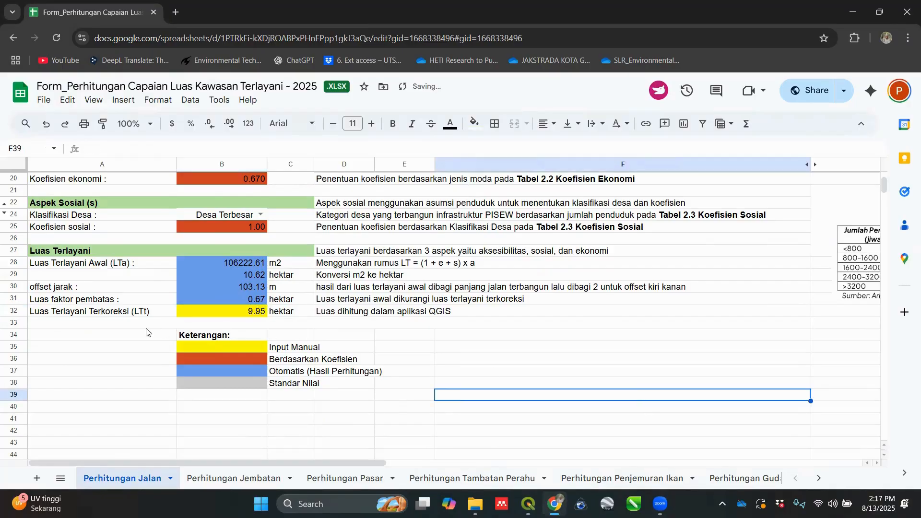
click(247, 314)
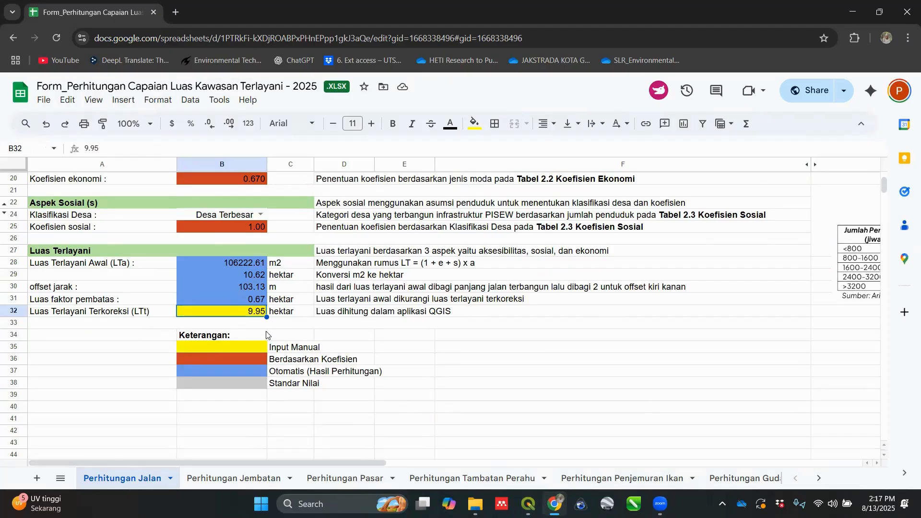
Step: Return to QGIS, close the attribute table, and stop editing the Buffered layer, saving its changes
mouse_move(528, 503)
click(530, 454)
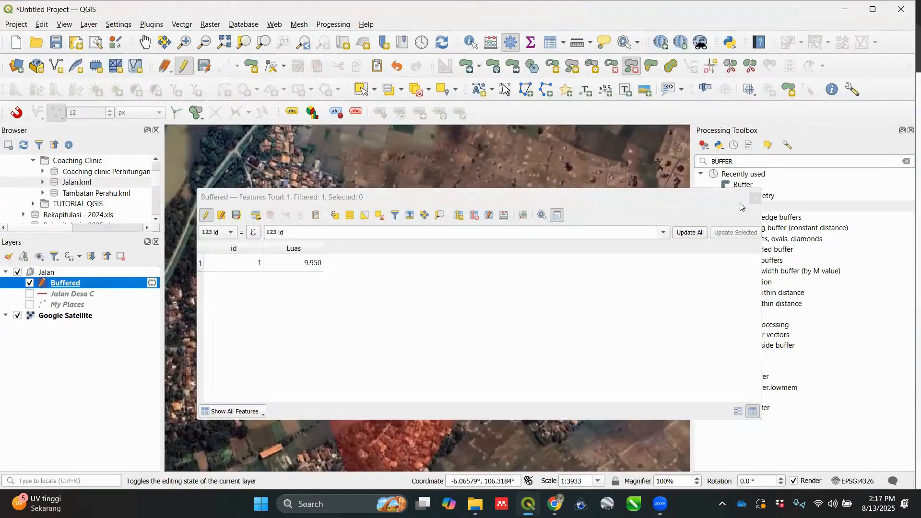
click(755, 198)
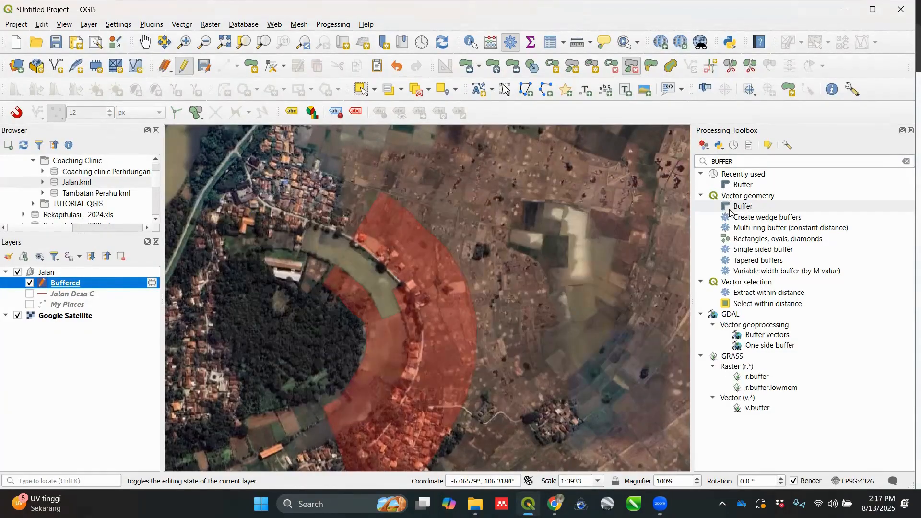
right_click(90, 286)
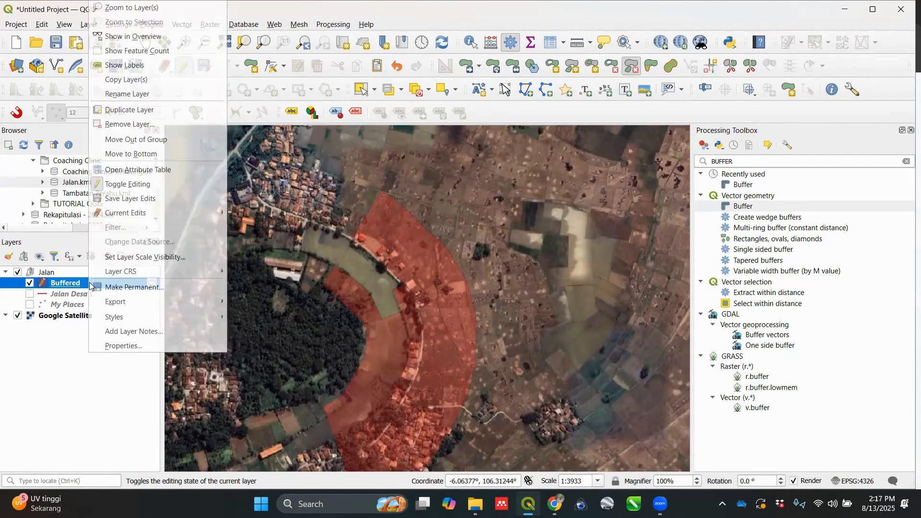
click(117, 185)
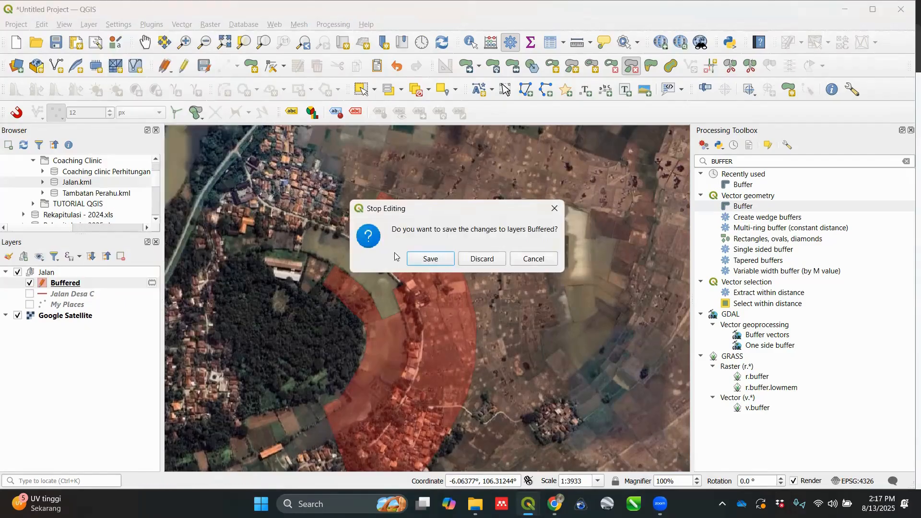
click(439, 259)
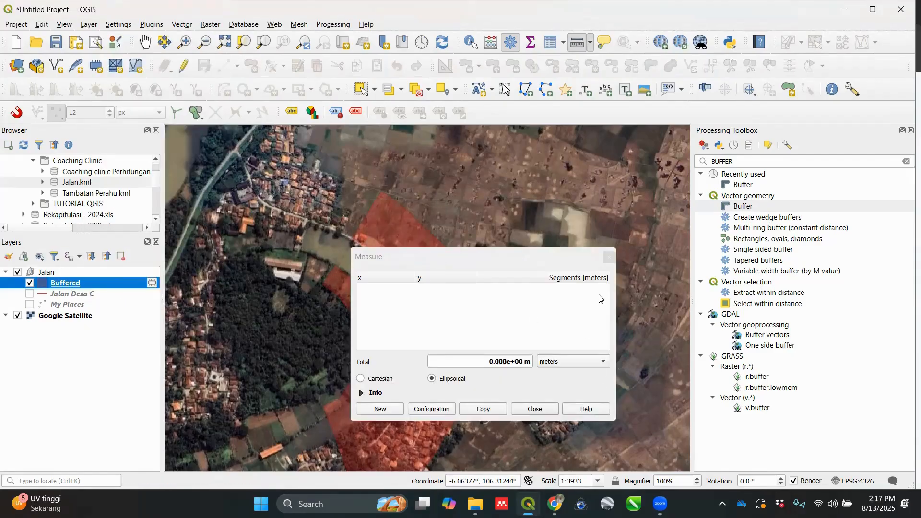
click(609, 258)
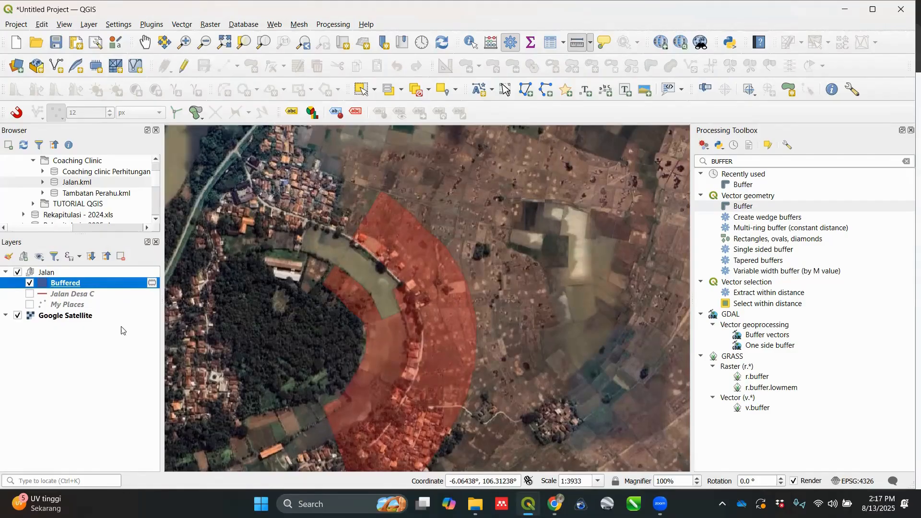
scroll(236, 308, down, 1)
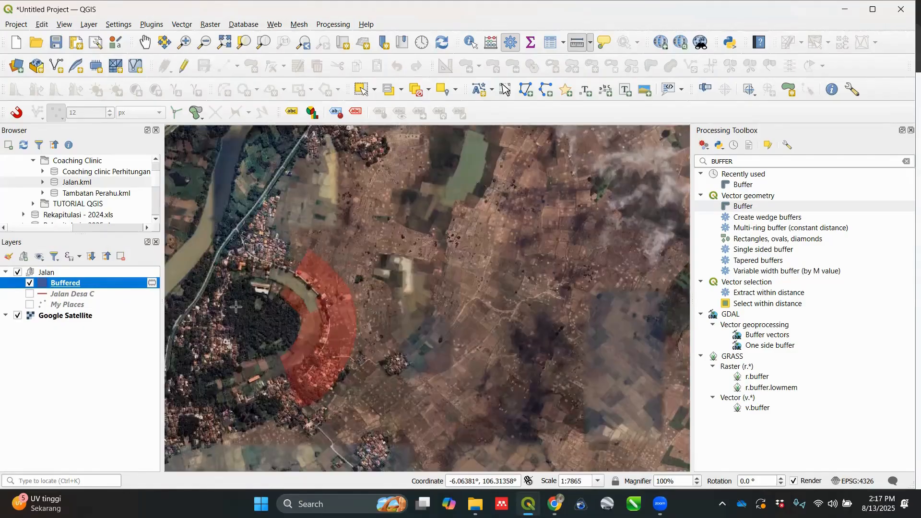
Step: Start exporting the Buffered layer's features and set the output format to ESRI Shapefile
scroll(243, 305, up, 1)
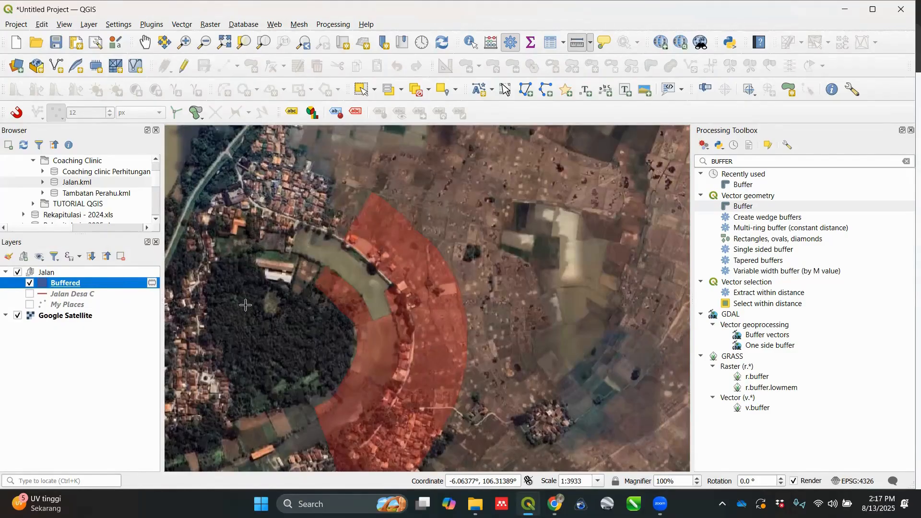
right_click(123, 284)
mouse_move(238, 274)
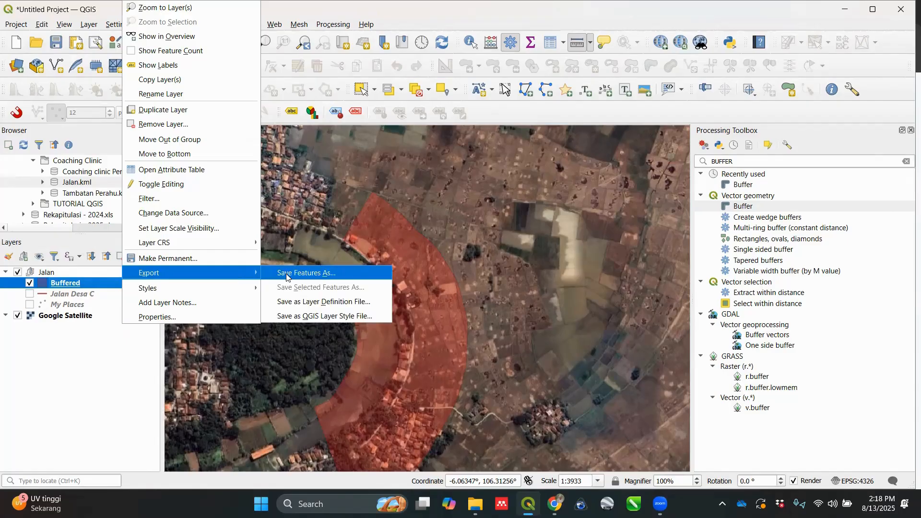
click(287, 276)
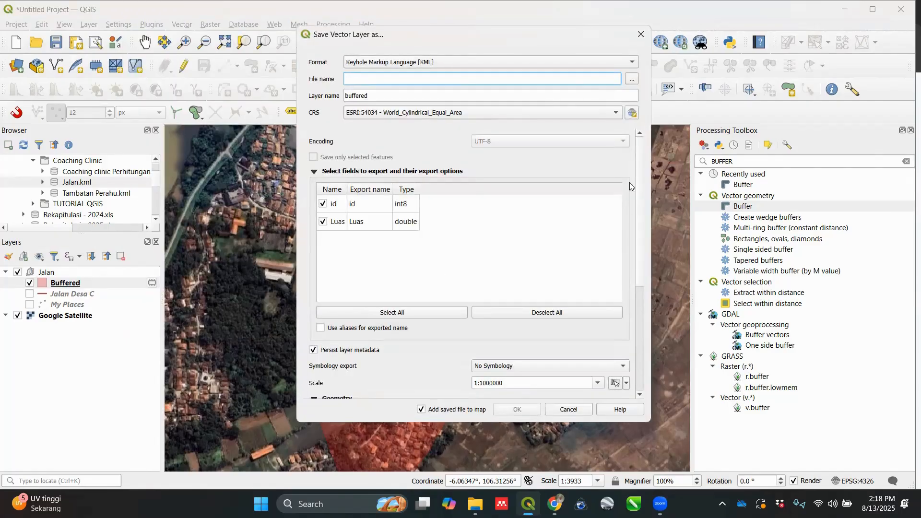
click(587, 62)
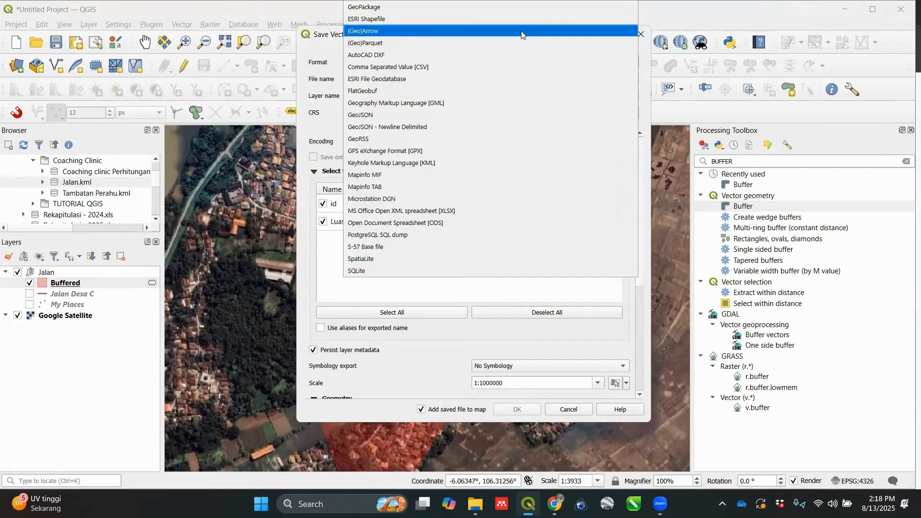
click(516, 18)
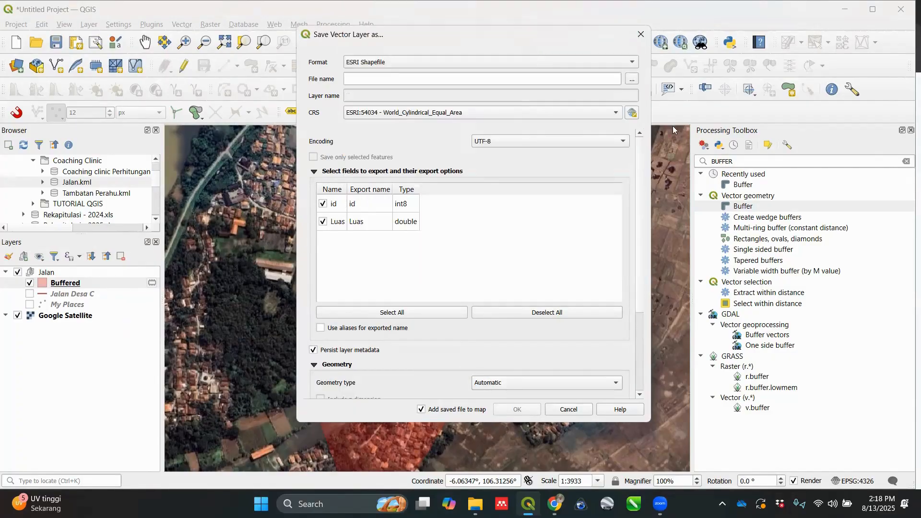
Step: Save the shapefile as Area Terlayani Jalan A in the TUTORIAL QGIS folder and hide the Buffered layer
click(634, 80)
text(Area )
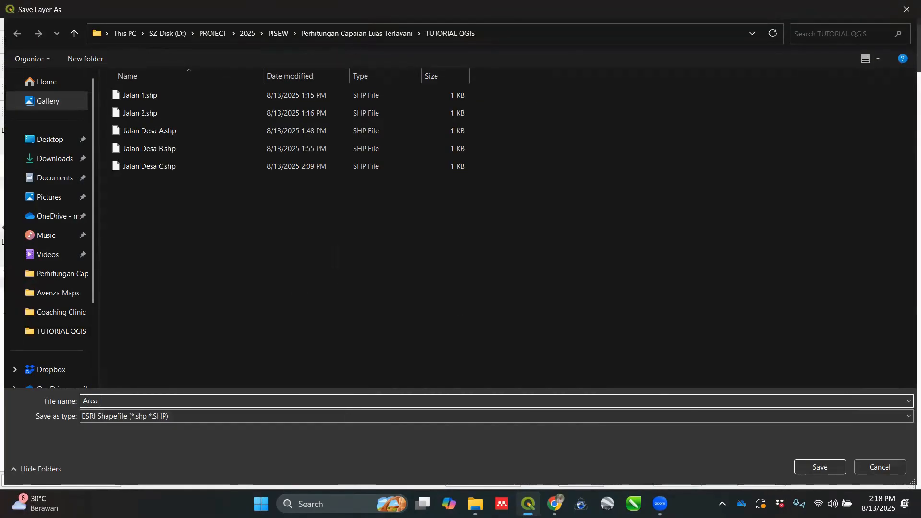
text(T)
text(er)
text(lat)
text(yani)
text( Jalan)
text( A)
key(Return)
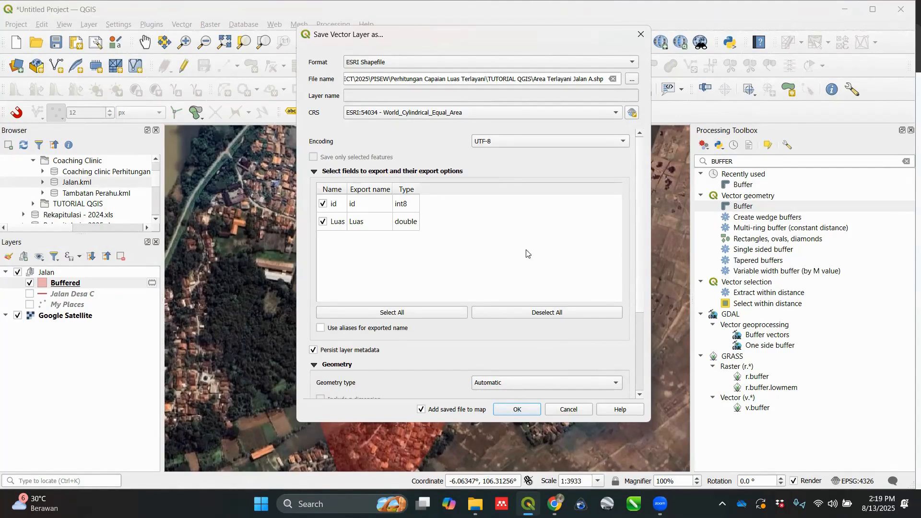
click(525, 409)
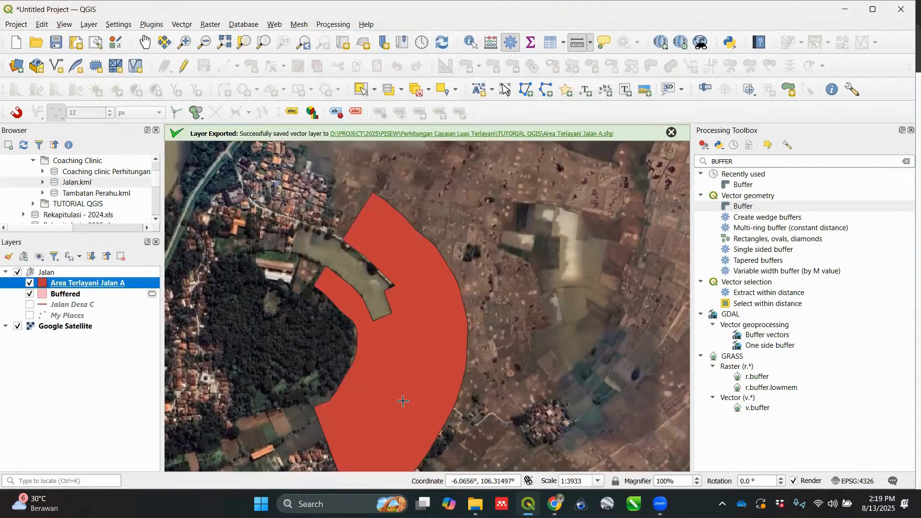
click(29, 294)
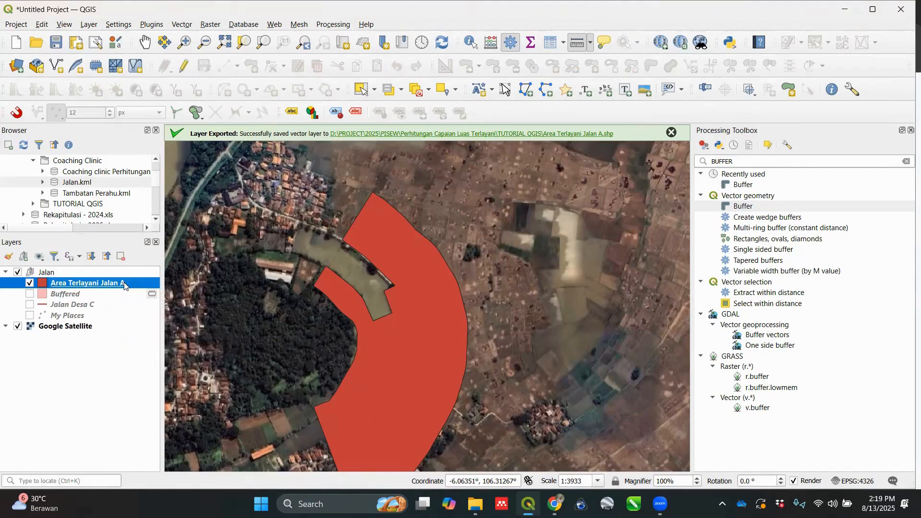
Step: Start exporting the Area Terlayani Jalan A layer's features with Keyhole Markup Language [KML] as the format
right_click(125, 285)
mouse_move(155, 273)
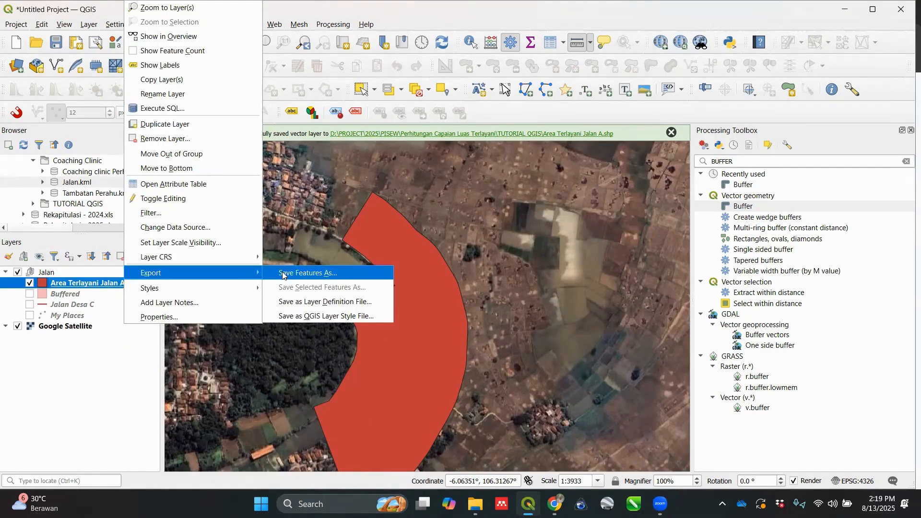
click(283, 274)
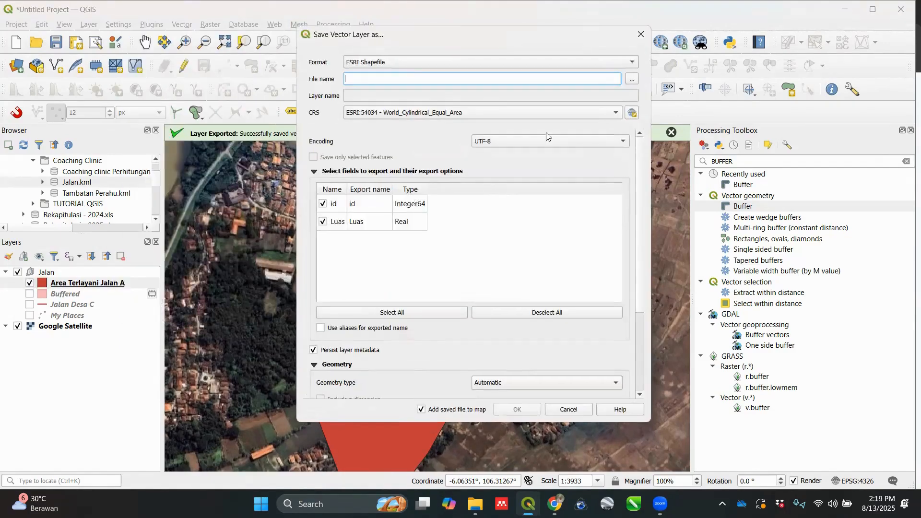
click(529, 65)
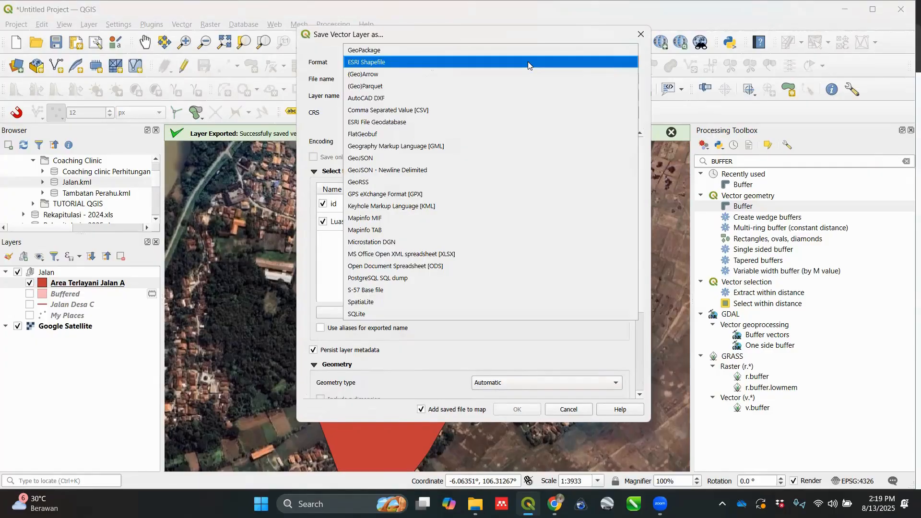
click(504, 207)
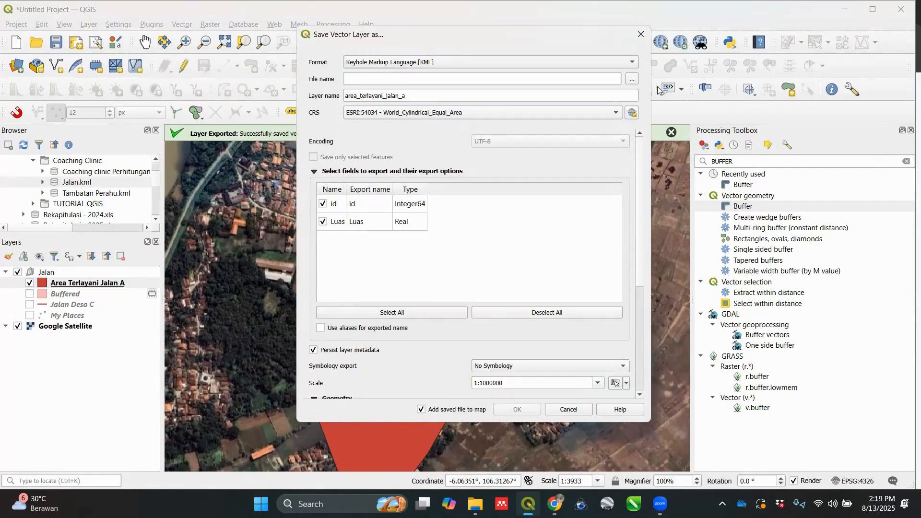
Step: Name the KML file Area Terlayani in the TUTORIAL QGIS folder and complete the export
click(633, 81)
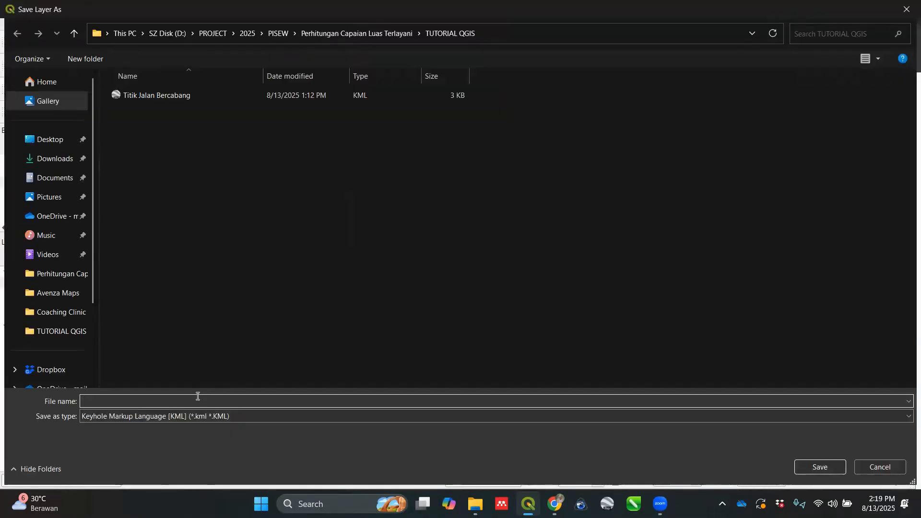
text(aREA)
key(BackSpace)
key(BackSpace)
key(BackSpace)
key(BackSpace)
text(Area )
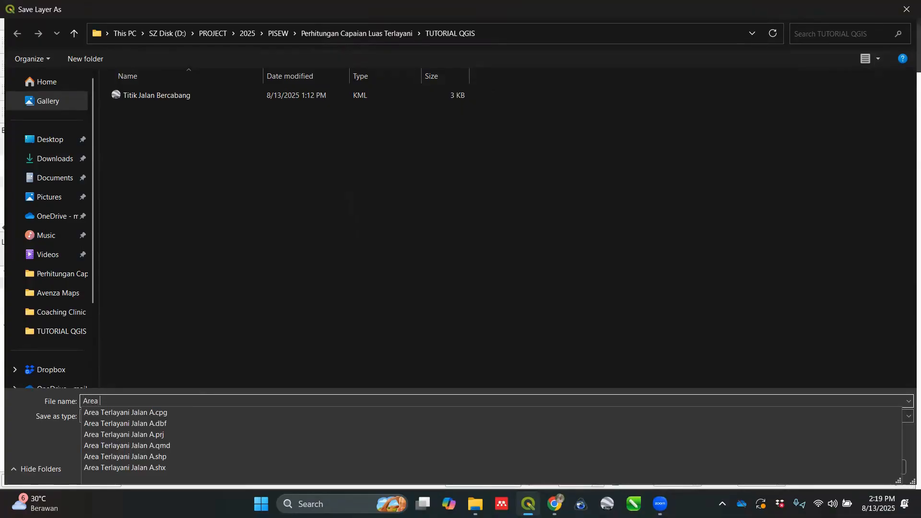
text(Terlayani)
key(Return)
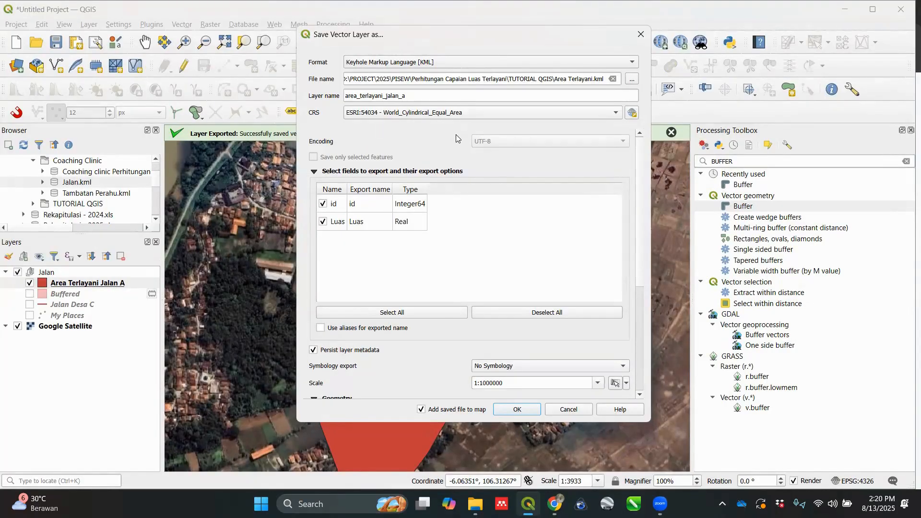
click(522, 410)
click(557, 330)
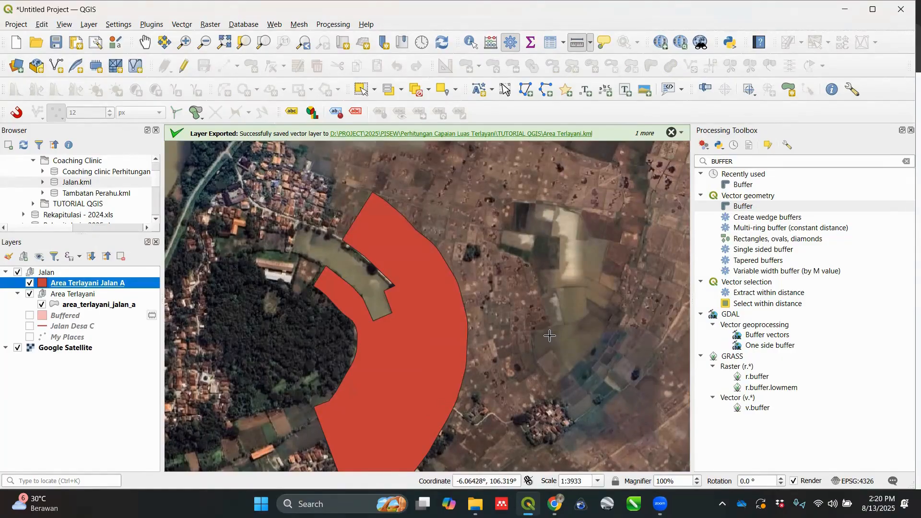
Step: Hide the Area Terlayani group and its area_terlayani_jalan_a layer, keeping the Area Terlayani Jalan A polygon in view
click(41, 305)
click(29, 294)
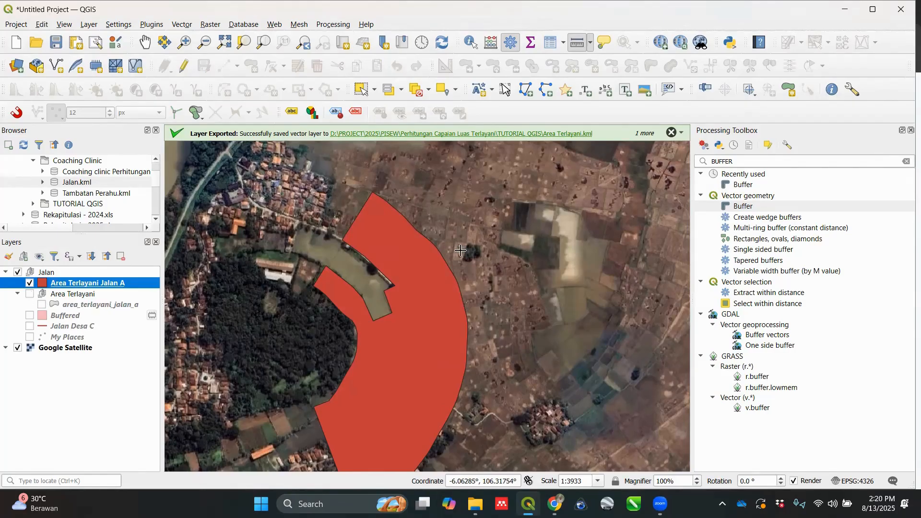
scroll(466, 252, up, 1)
scroll(405, 345, down, 2)
scroll(404, 345, up, 2)
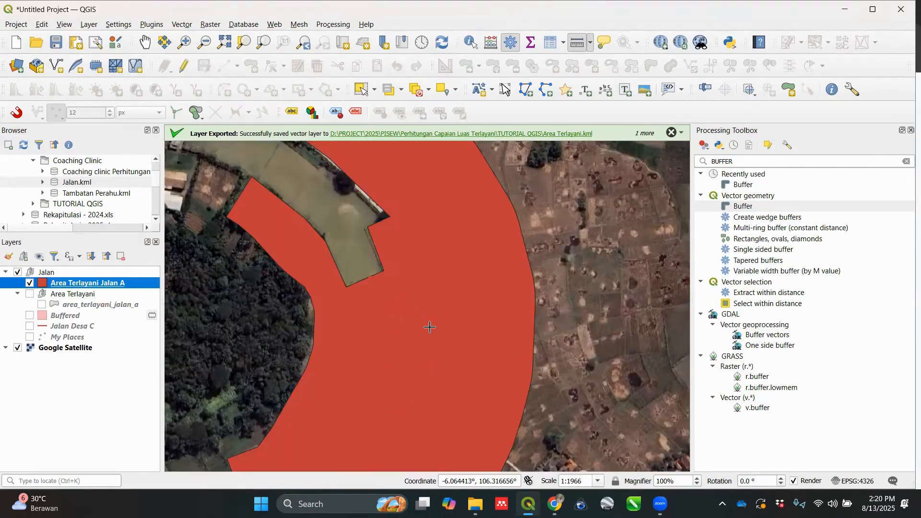
scroll(430, 327, down, 1)
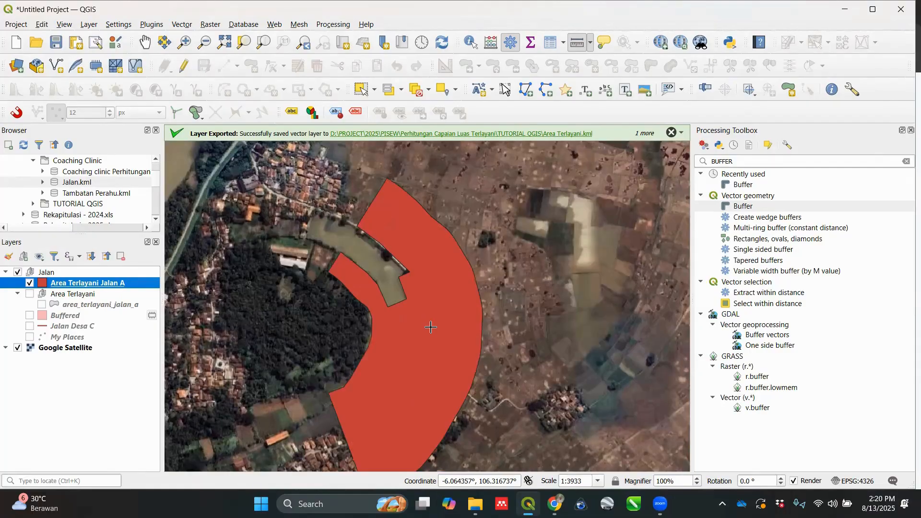